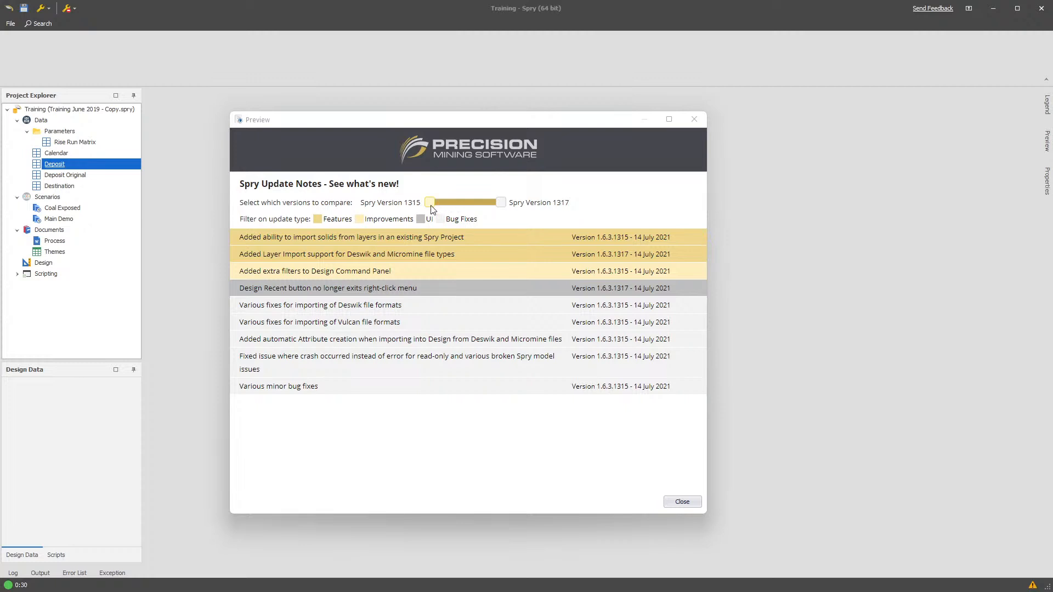
# Review the new layer import features in the Spry update notes and close the notes
pyautogui.moveTo(463, 248); pyautogui.dragTo(325, 243)
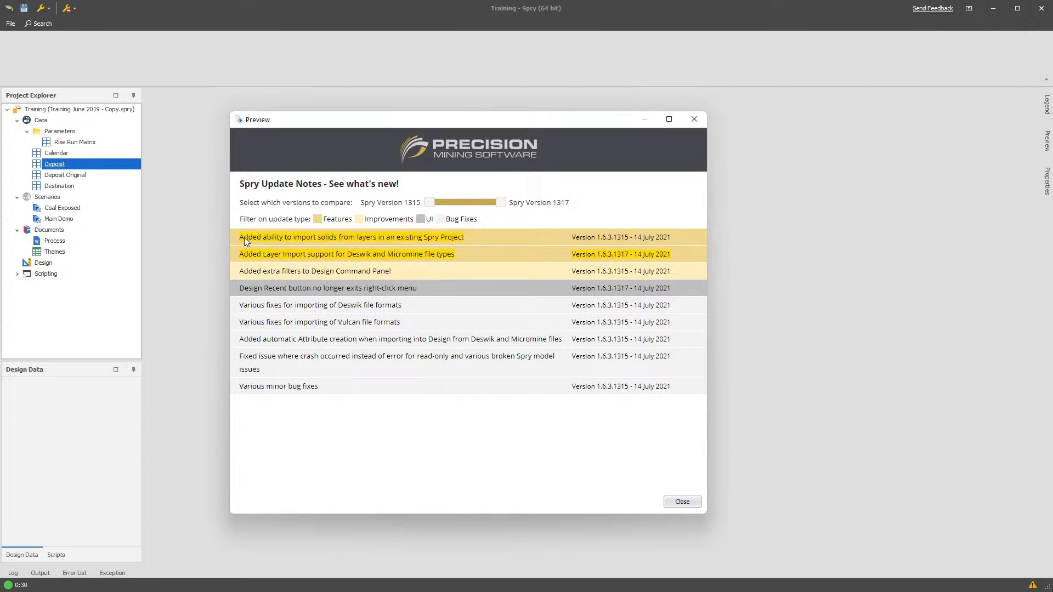
pyautogui.click(337, 260)
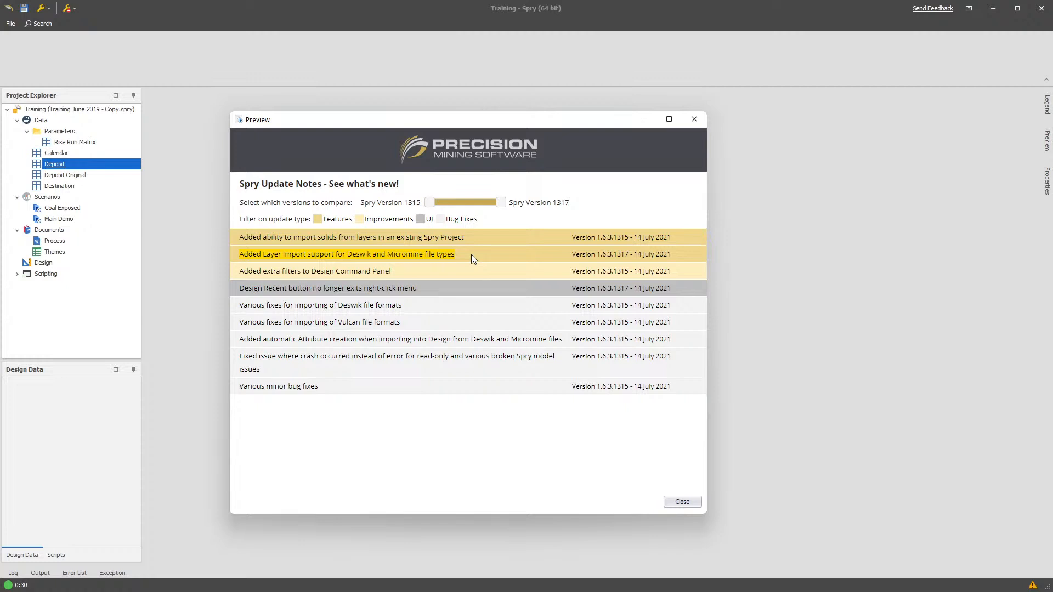
pyautogui.click(689, 505)
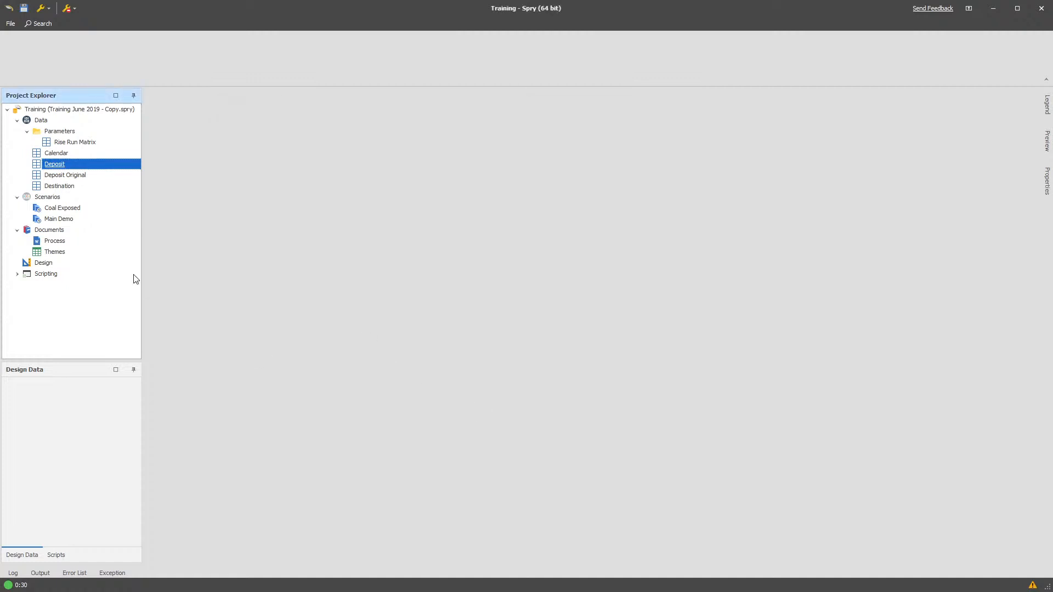
# Open the project's Design and rename the layer folder New Folder as Deswik Demo
pyautogui.doubleClick(53, 263)
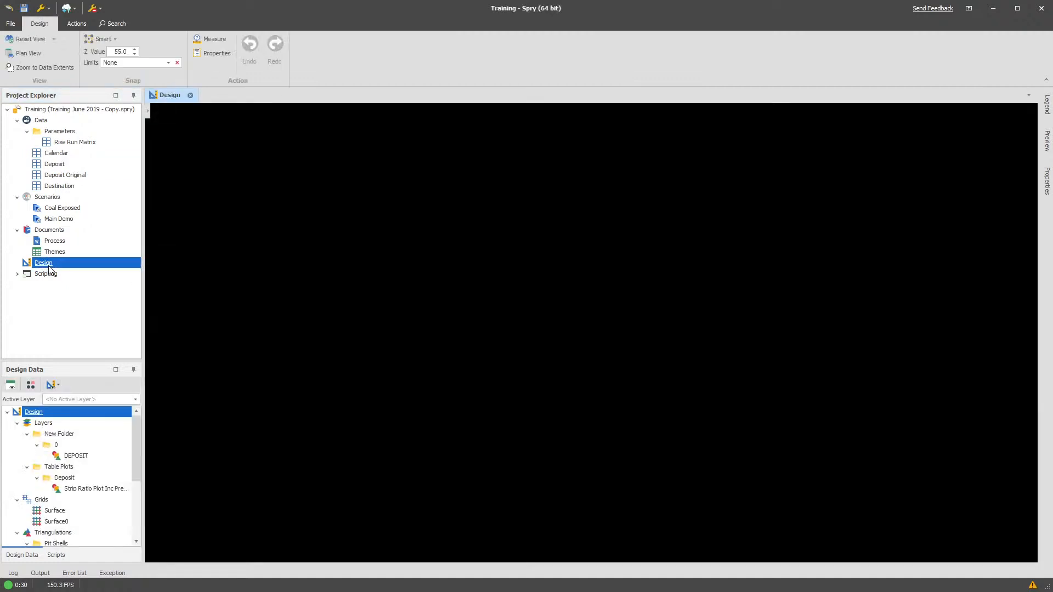
pyautogui.click(61, 425)
pyautogui.click(81, 457)
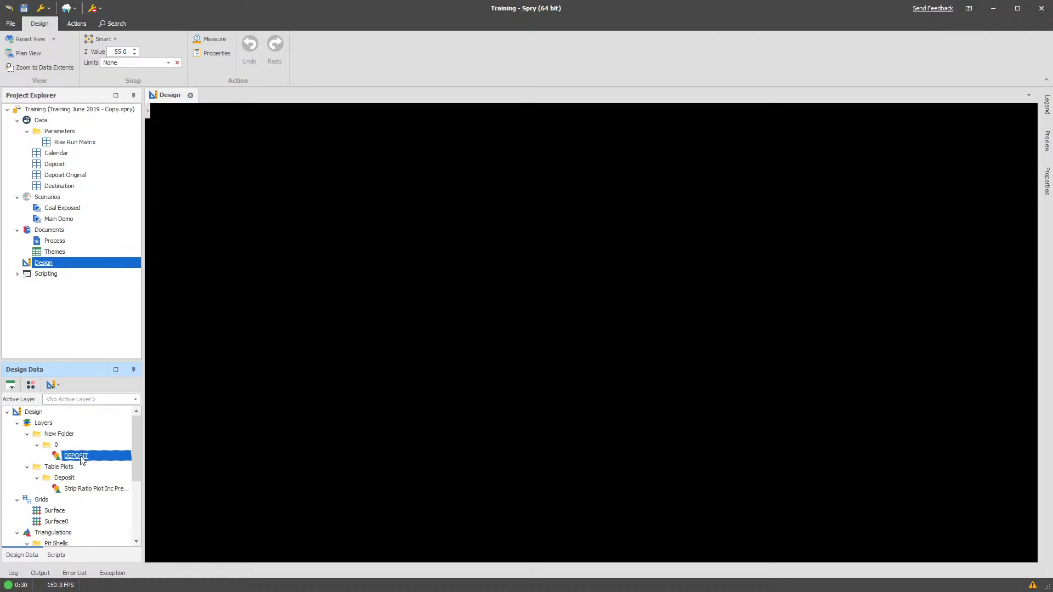
pyautogui.click(64, 434)
pyautogui.write('Des')
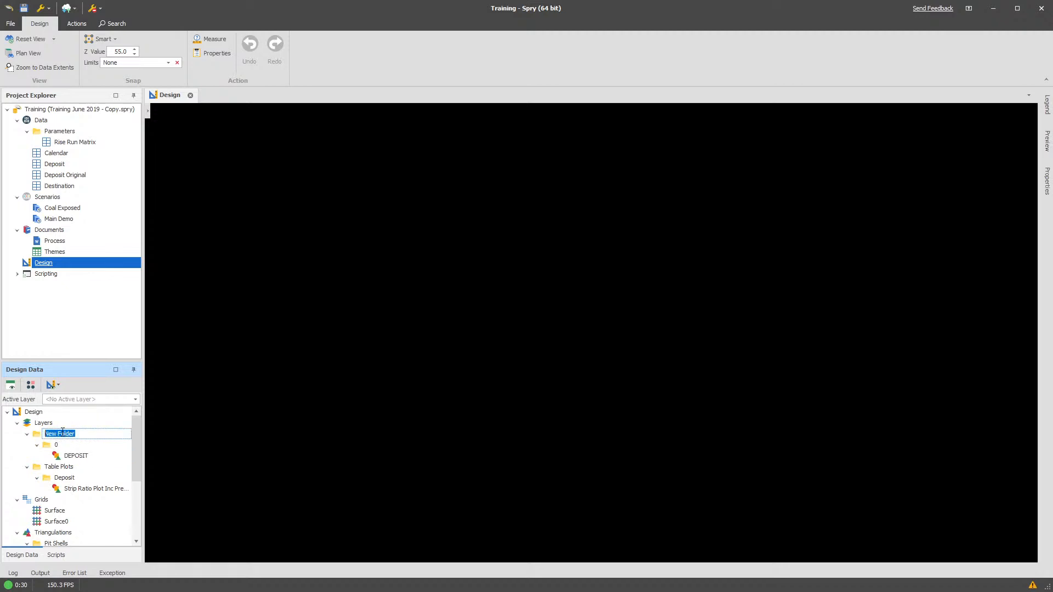
pyautogui.write('wik Demo')
pyautogui.press('Return')
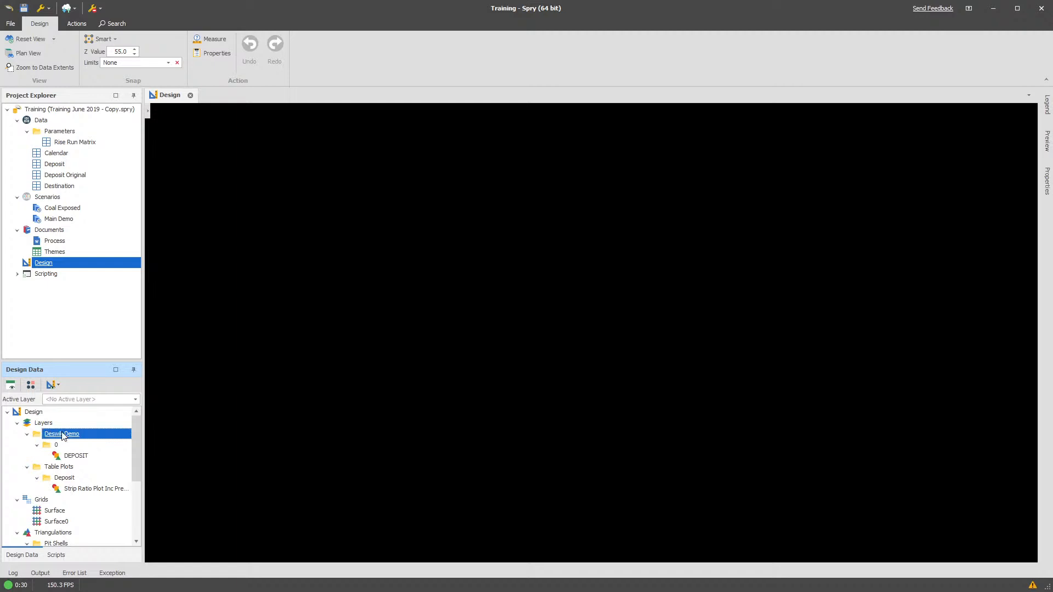
pyautogui.rightClick(62, 434)
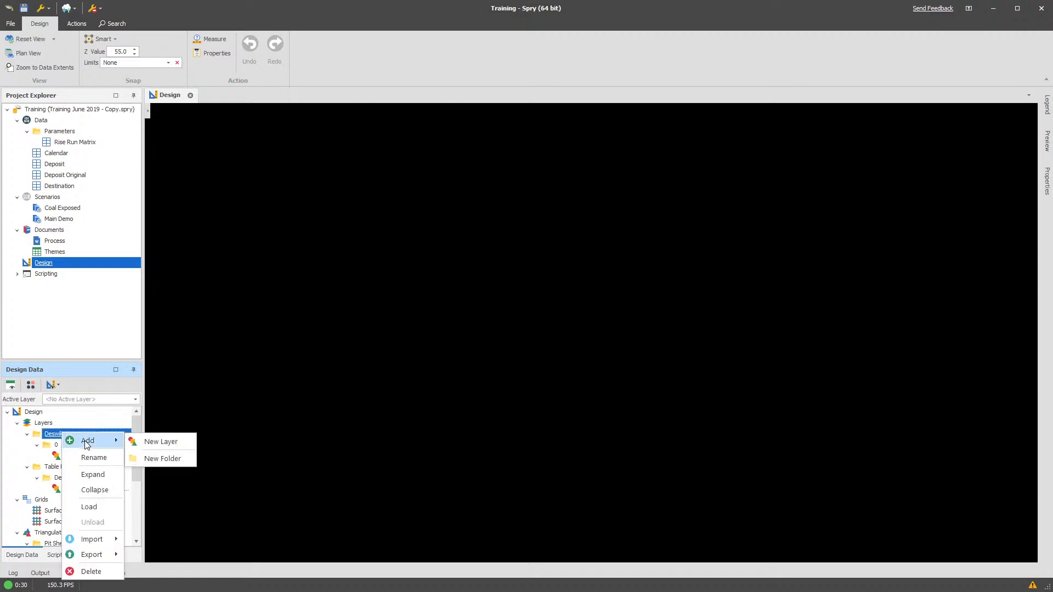
pyautogui.click(48, 423)
pyautogui.rightClick(48, 424)
pyautogui.moveTo(78, 514)
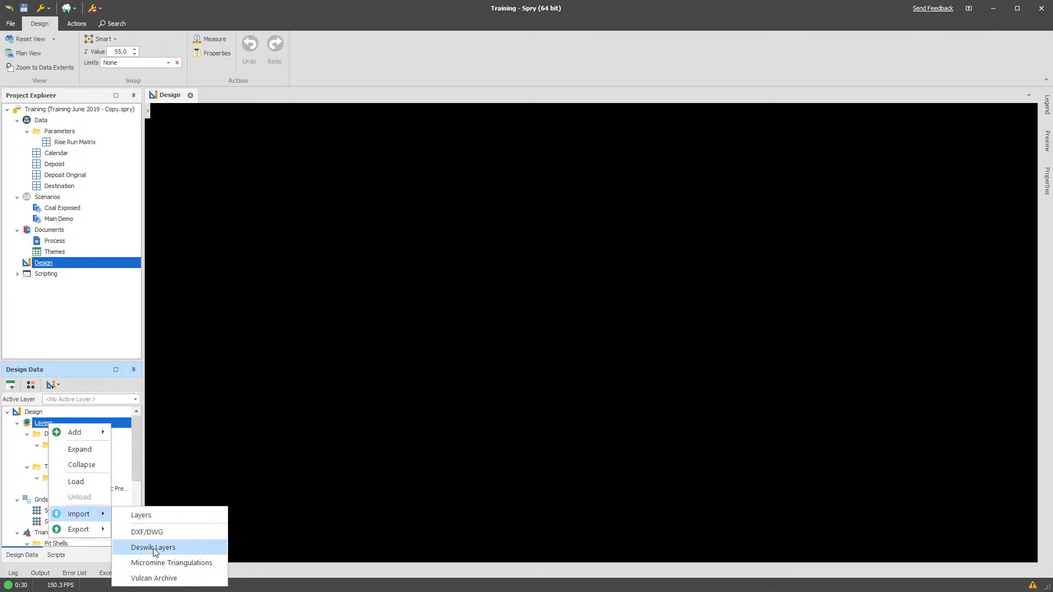
pyautogui.click(36, 425)
# Start a Deswik layers import into the Deswik Demo folder from Training_Model_Reserves.dcf in the Models folder
pyautogui.rightClick(59, 436)
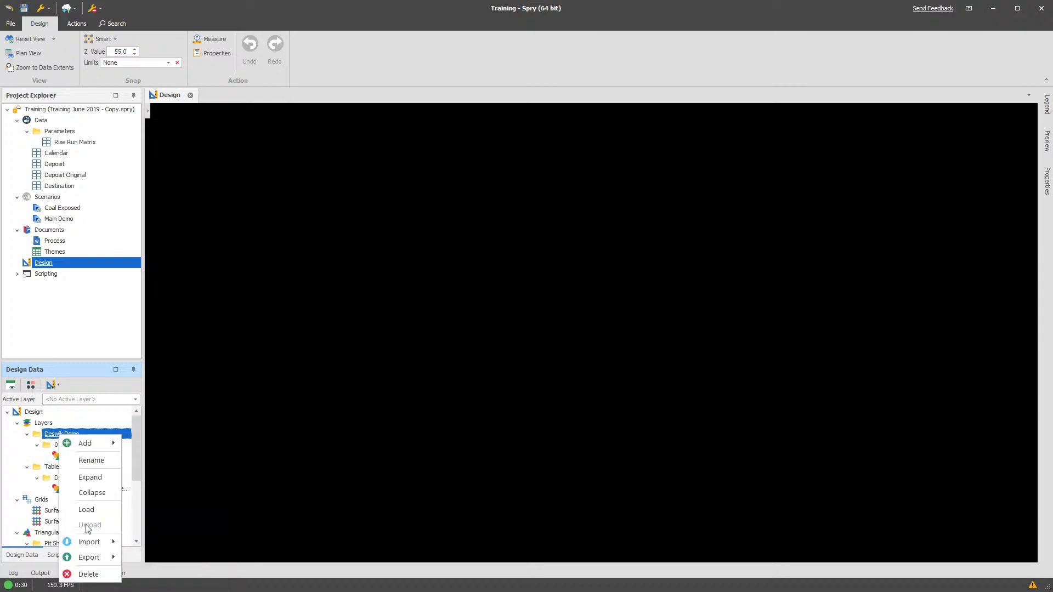
pyautogui.moveTo(82, 542)
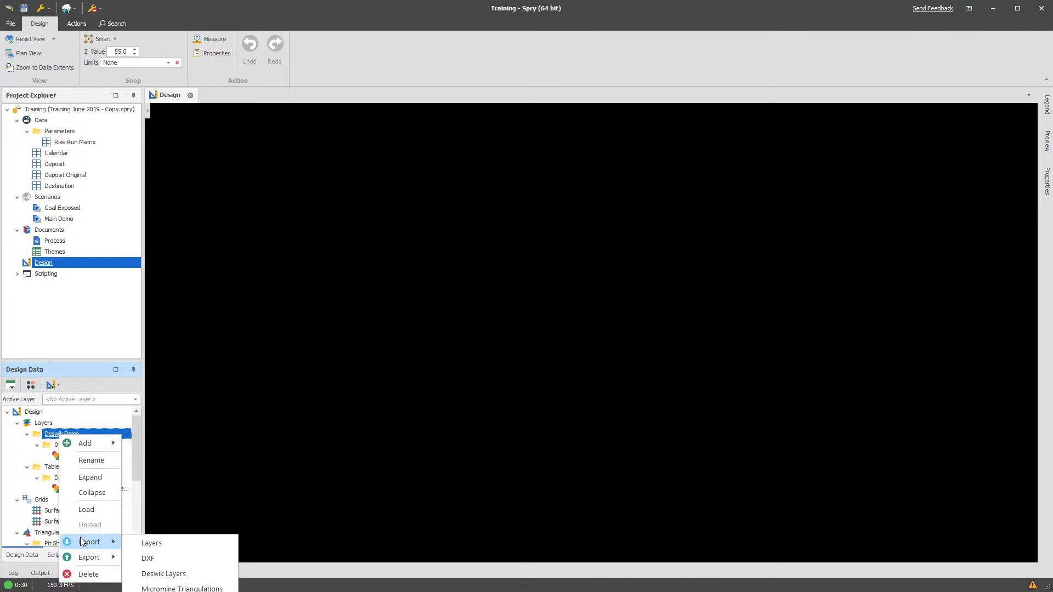
pyautogui.click(198, 574)
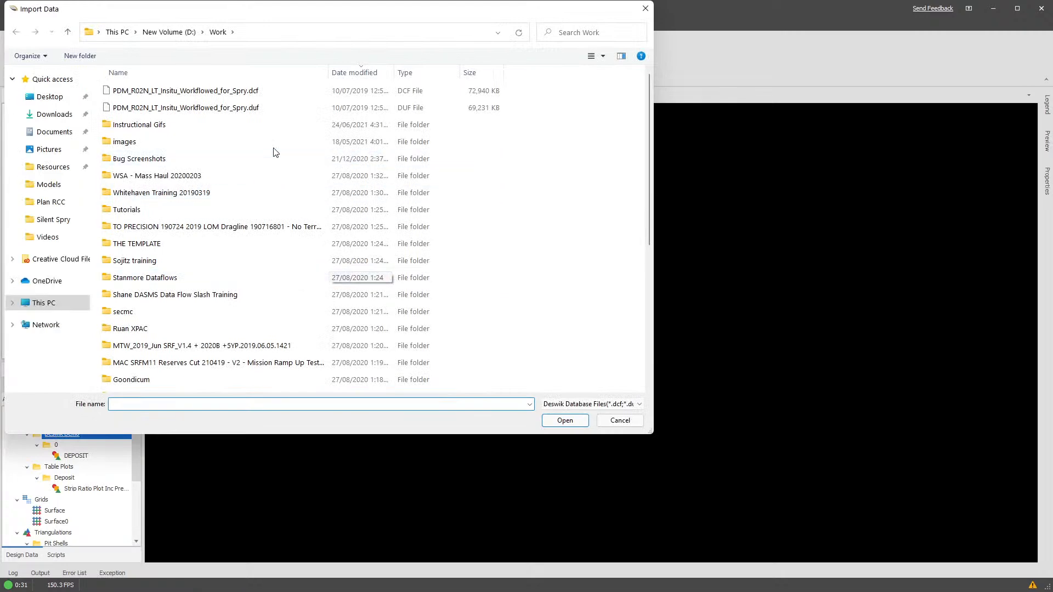
pyautogui.click(54, 220)
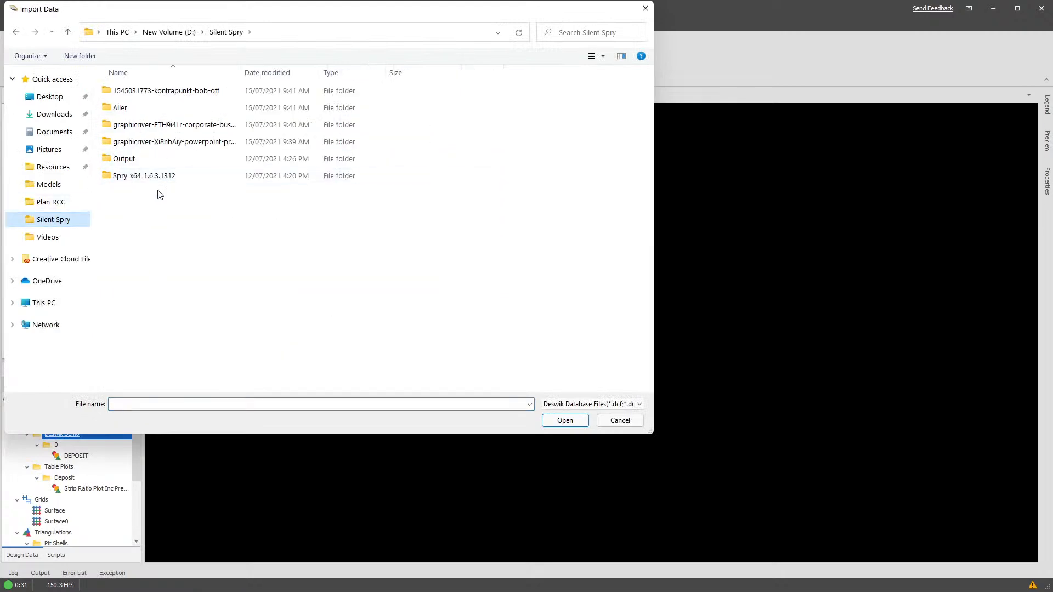
pyautogui.click(55, 185)
pyautogui.doubleClick(169, 110)
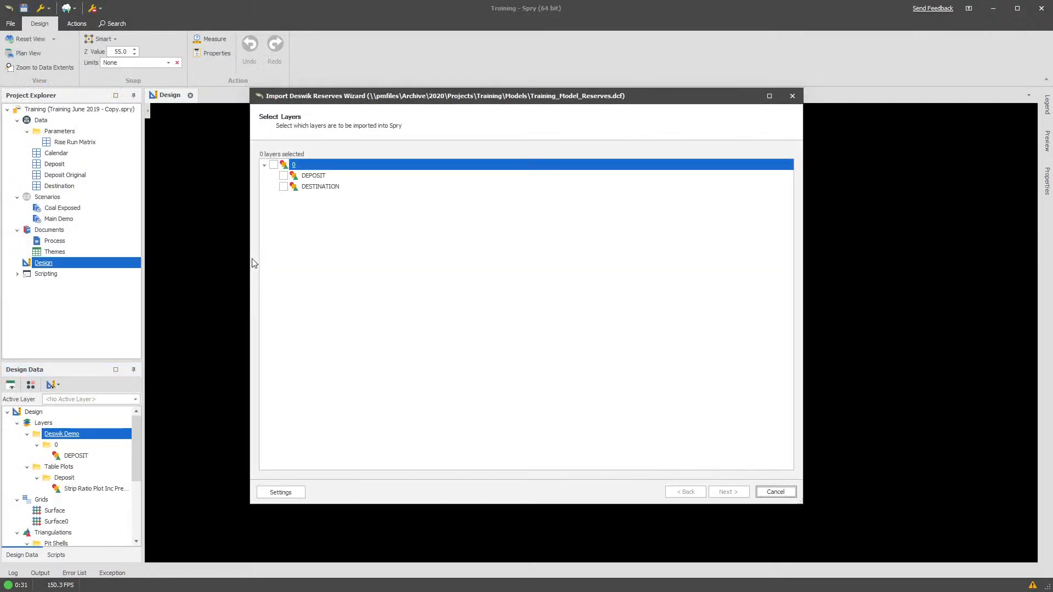
# Choose only the DESTINATION layer for import, review its sample data with a narrower Layer Name column, and accept the attribute mappings
pyautogui.click(284, 186)
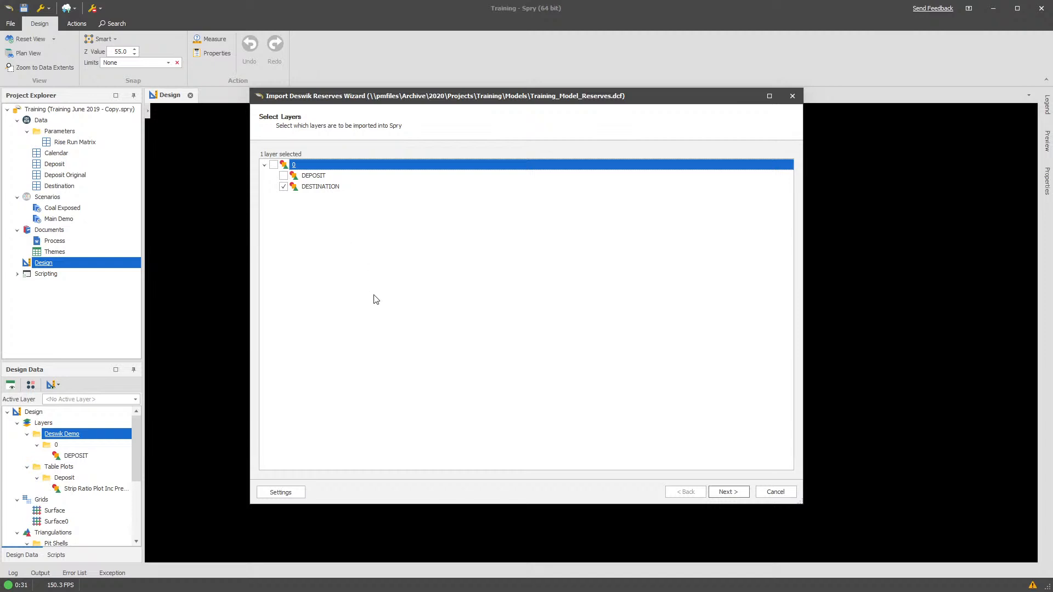
pyautogui.click(732, 493)
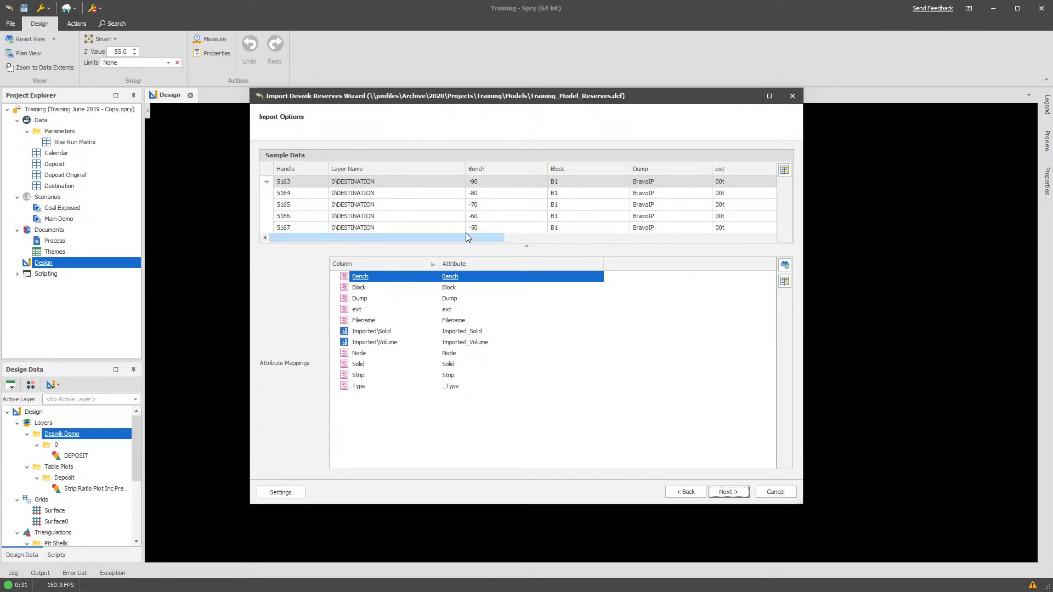
pyautogui.moveTo(465, 176); pyautogui.dragTo(402, 176)
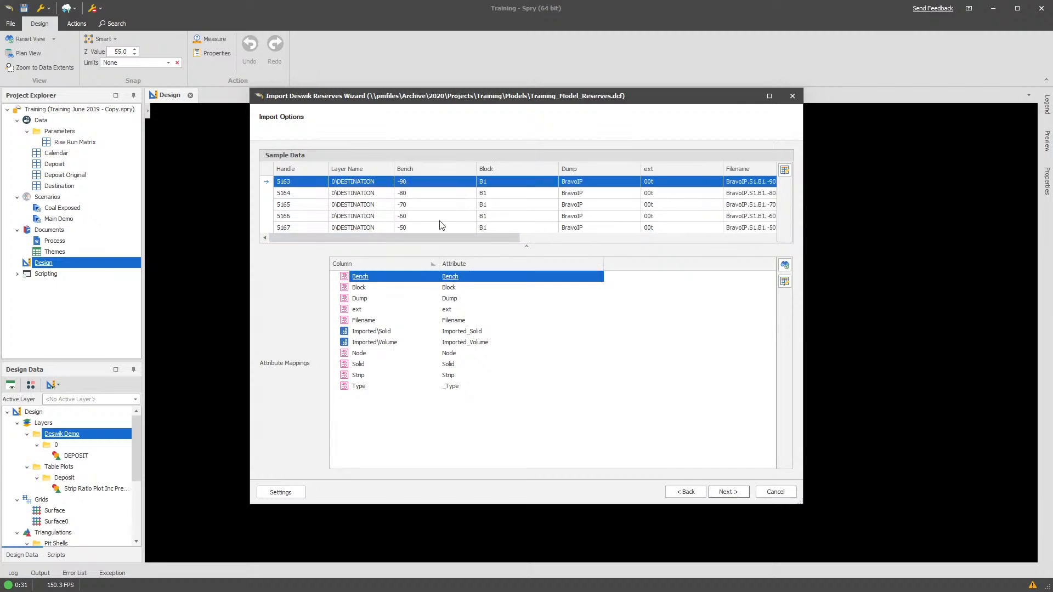
pyautogui.moveTo(492, 235); pyautogui.dragTo(400, 239)
pyautogui.click(733, 492)
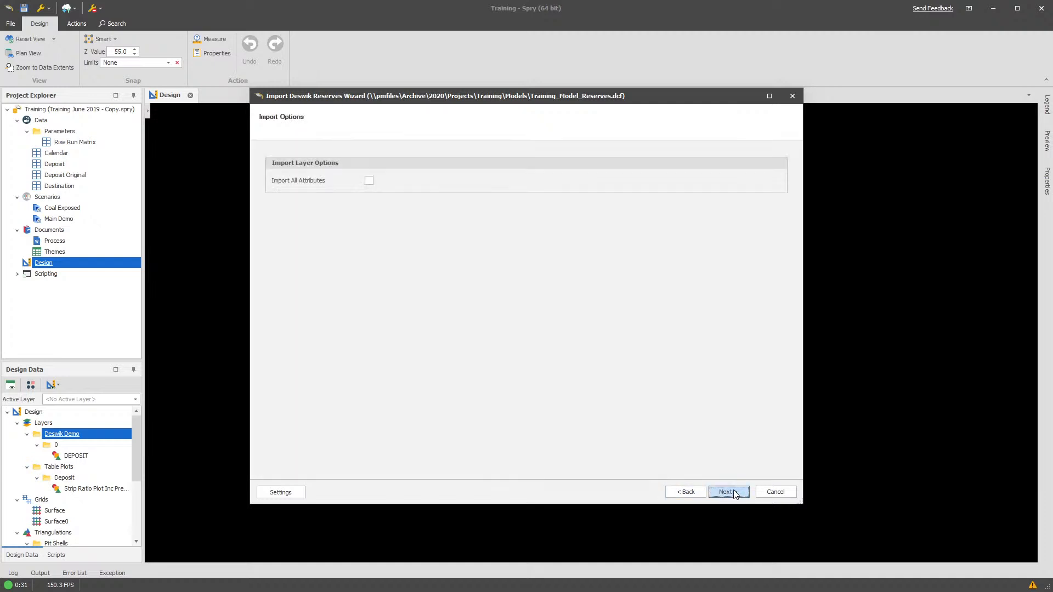
# Enable Import All Attributes and run the Deswik layer import to completion
pyautogui.click(384, 186)
pyautogui.click(686, 492)
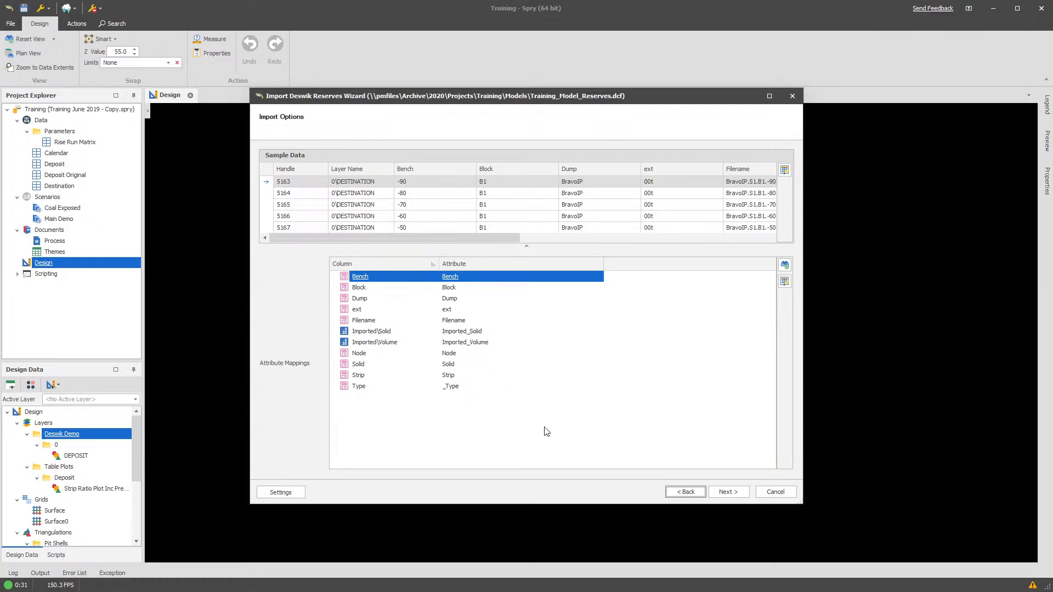
pyautogui.click(726, 492)
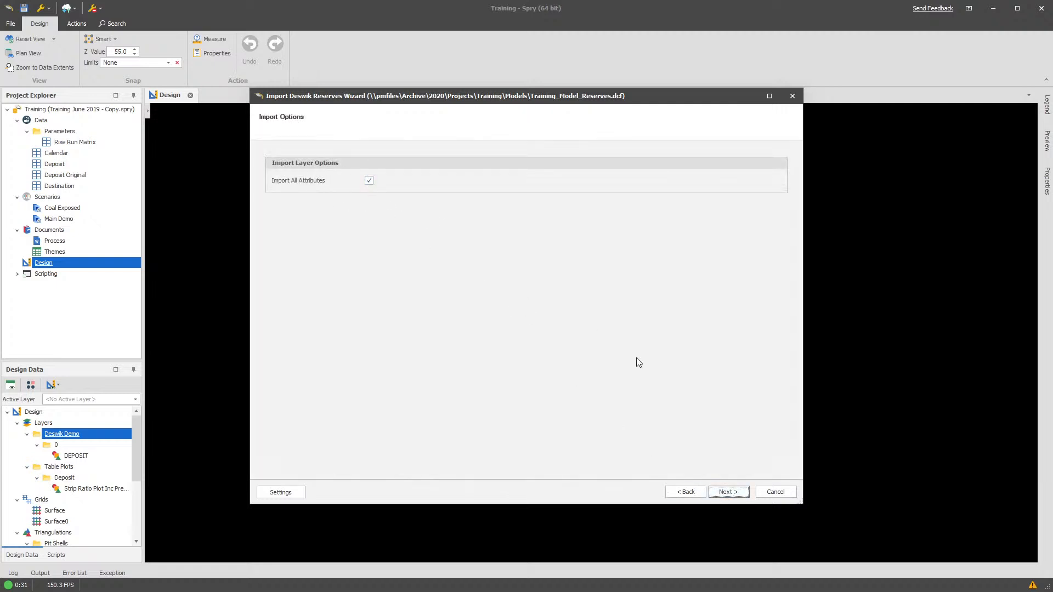
pyautogui.click(725, 492)
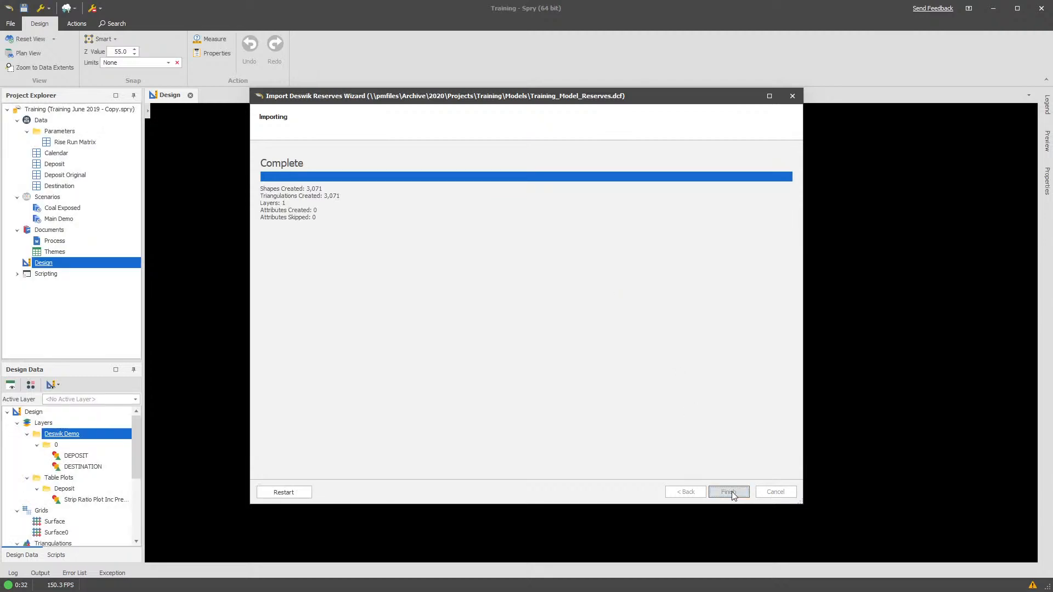
pyautogui.click(730, 491)
# Load the imported DESTINATION layer into the design view as the active layer
pyautogui.click(91, 467)
pyautogui.doubleClick(91, 468)
pyautogui.moveTo(593, 360); pyautogui.dragTo(658, 282, button='middle')
pyautogui.scroll(2, 660, 268)
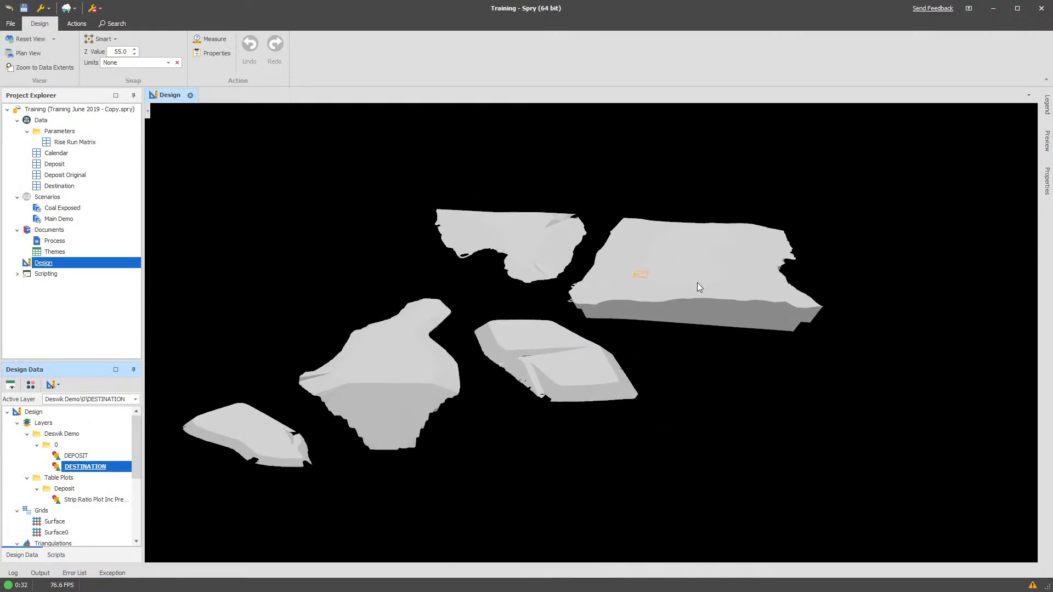
# Examine the imported DESTINATION solids in the design view from several angles and distances
pyautogui.scroll(3, 646, 276)
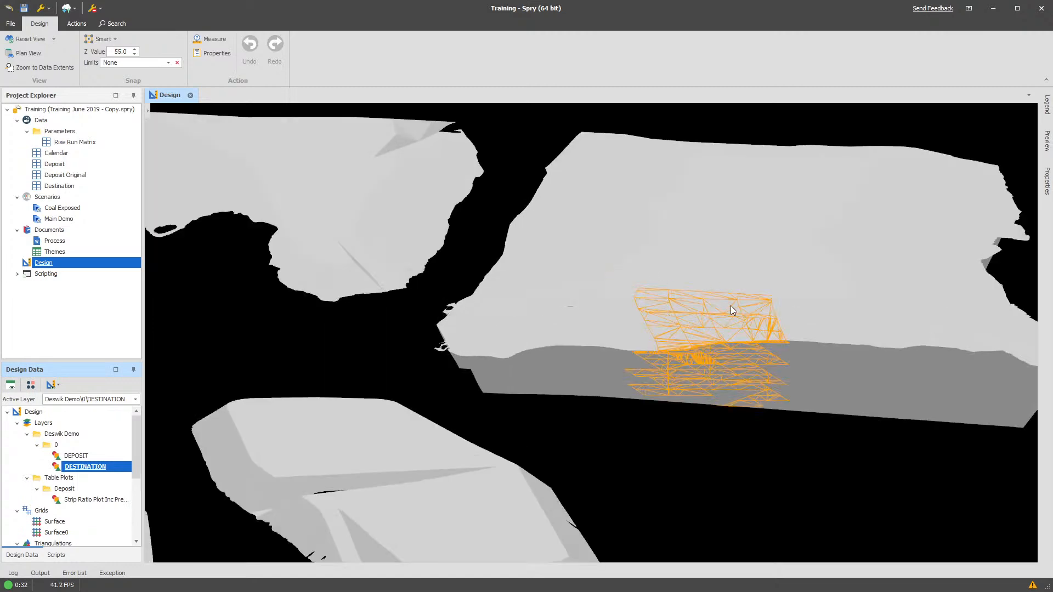
pyautogui.moveTo(705, 336); pyautogui.dragTo(824, 344, button='middle')
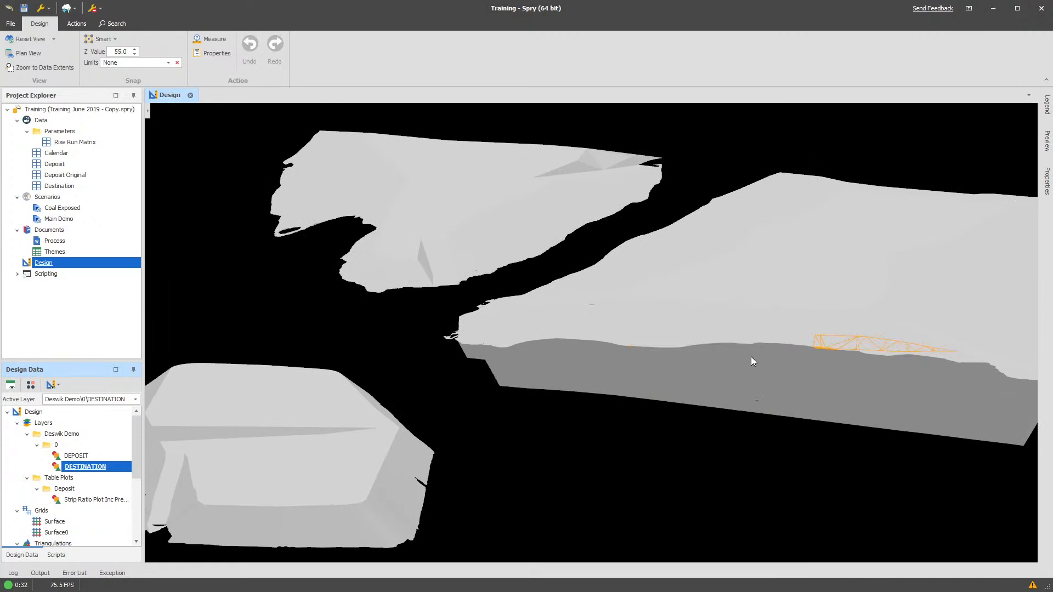
pyautogui.scroll(-5, 753, 360)
pyautogui.moveTo(757, 362); pyautogui.dragTo(690, 360, button='middle')
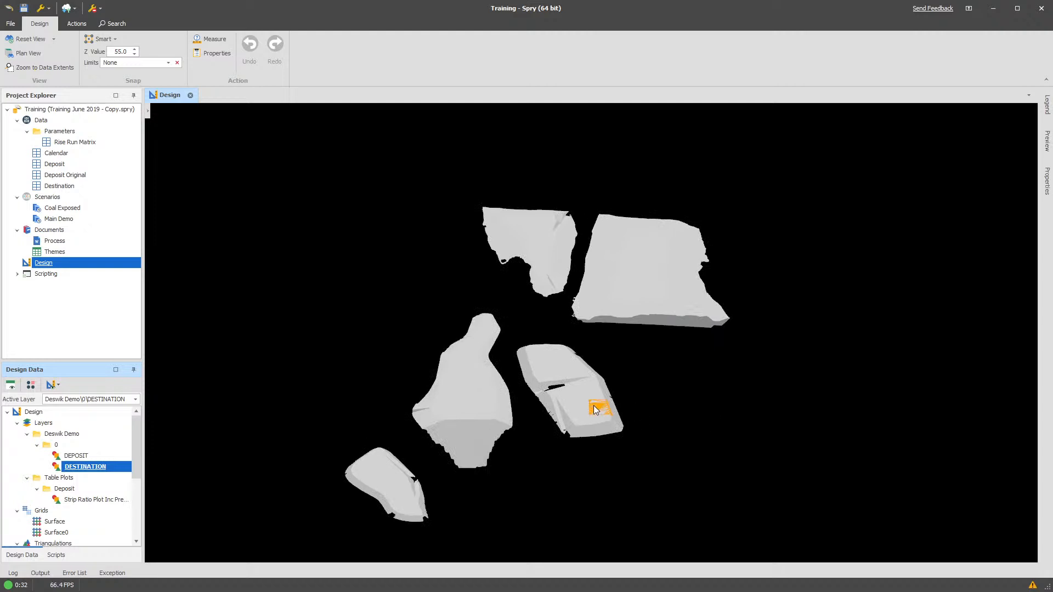
pyautogui.moveTo(474, 445); pyautogui.dragTo(455, 439, button='middle')
pyautogui.click(89, 466)
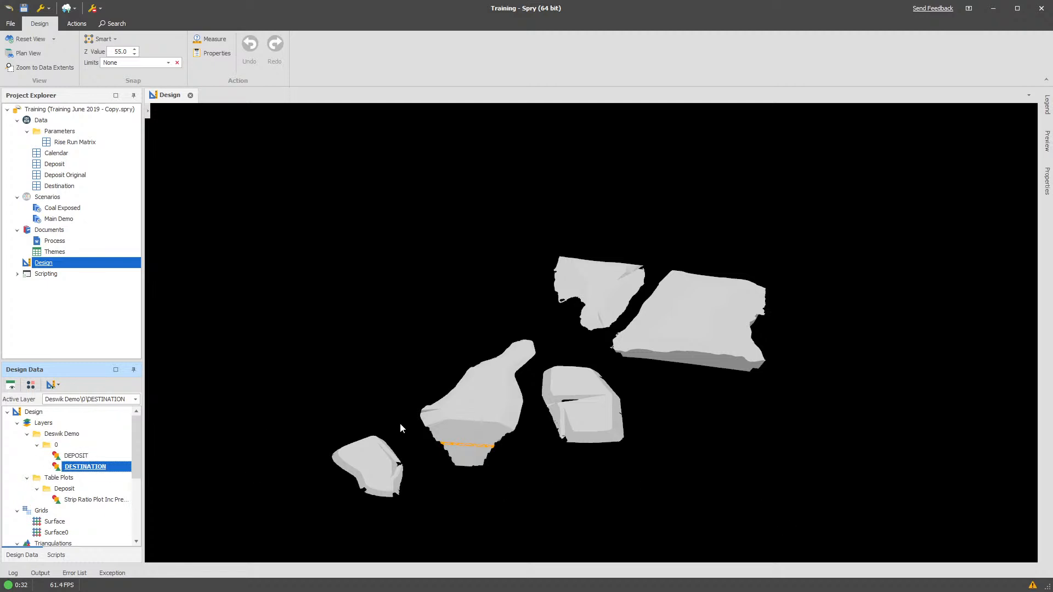
pyautogui.moveTo(568, 419); pyautogui.dragTo(640, 423, button='middle')
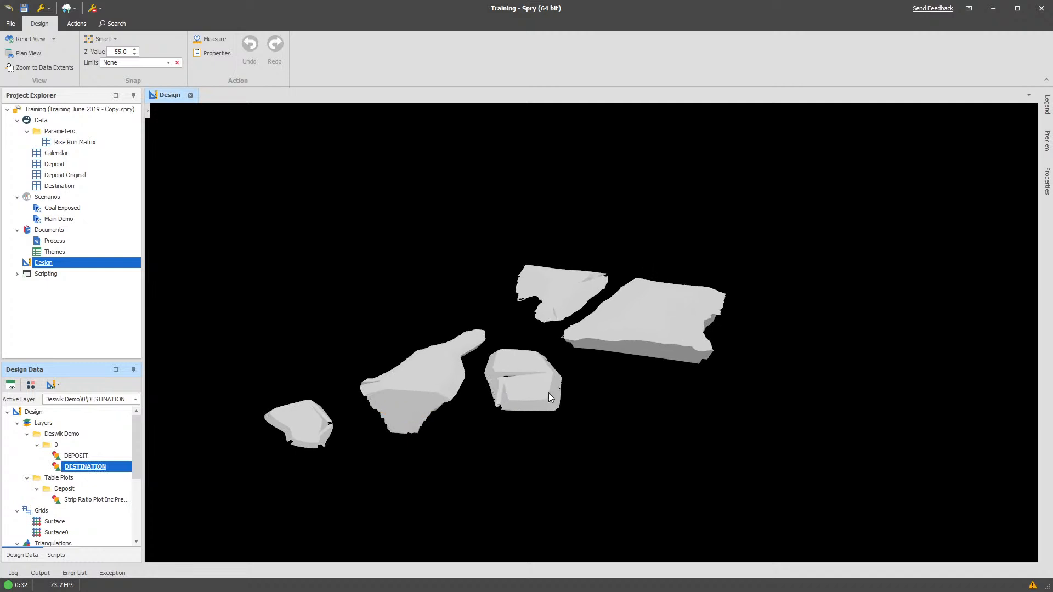
pyautogui.click(73, 164)
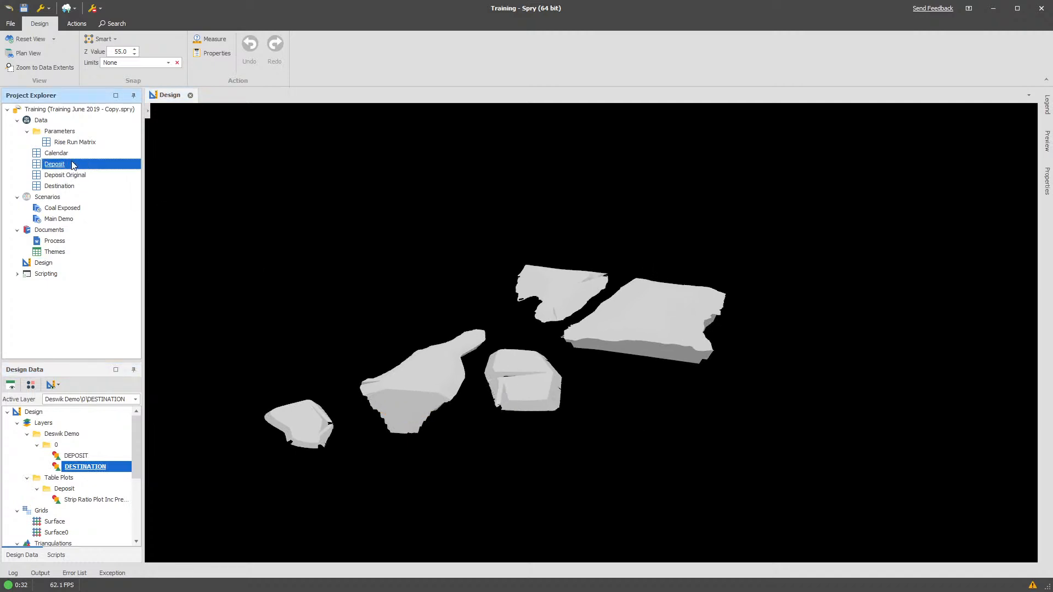
pyautogui.click(185, 136)
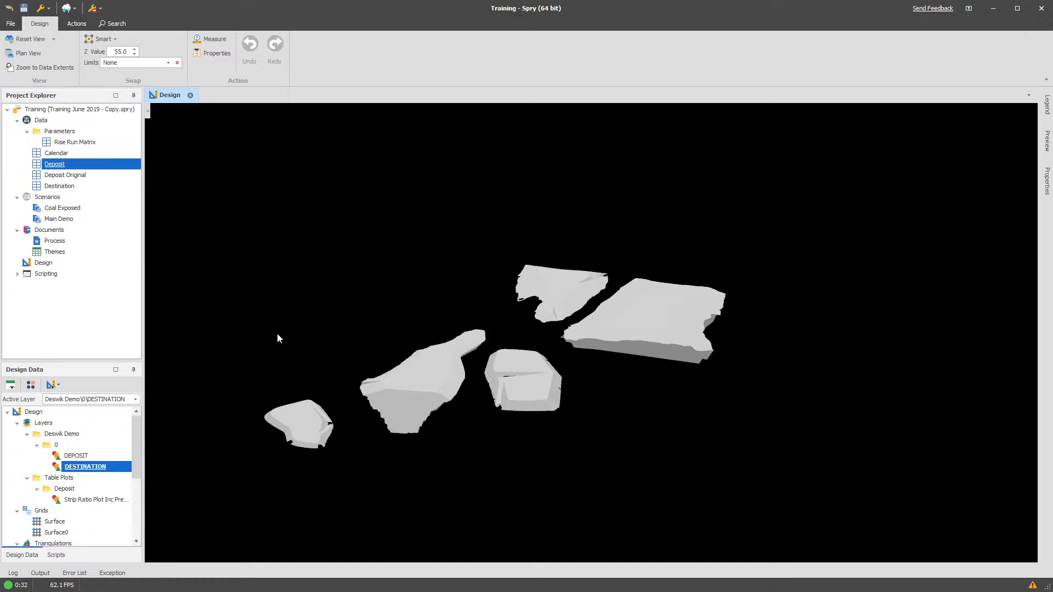
# Set the design command panel's Design filter to the Deswik Demo\0\DESTINATION layer
pyautogui.click(147, 113)
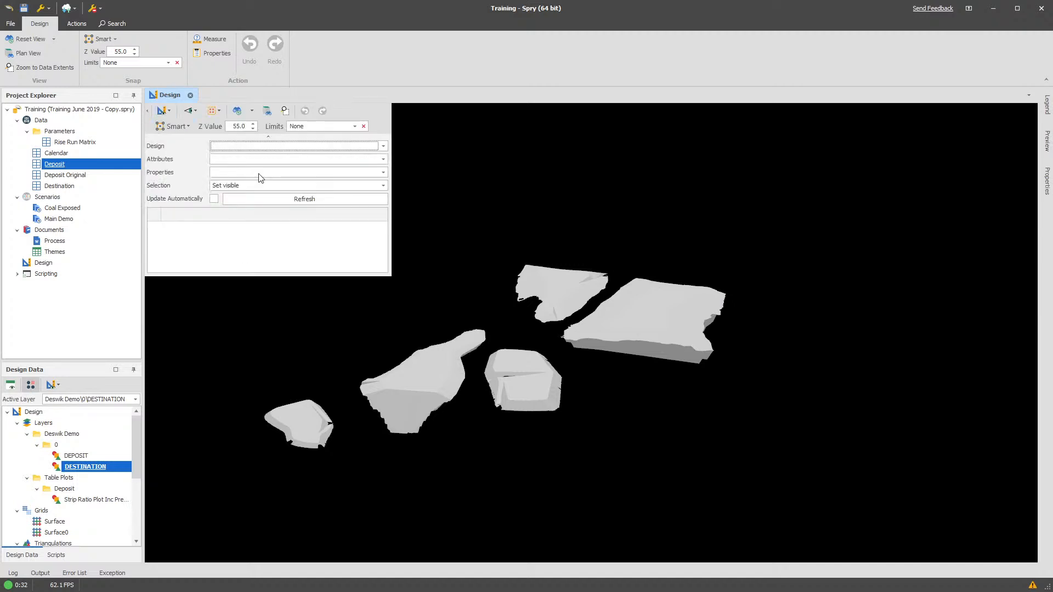
pyautogui.click(261, 147)
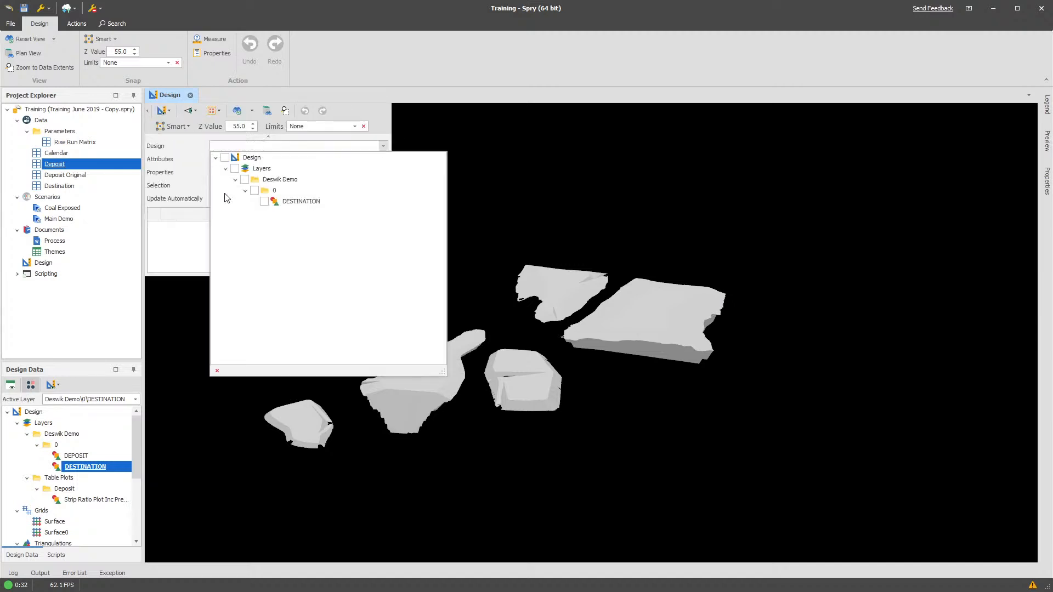
pyautogui.click(264, 202)
pyautogui.click(189, 163)
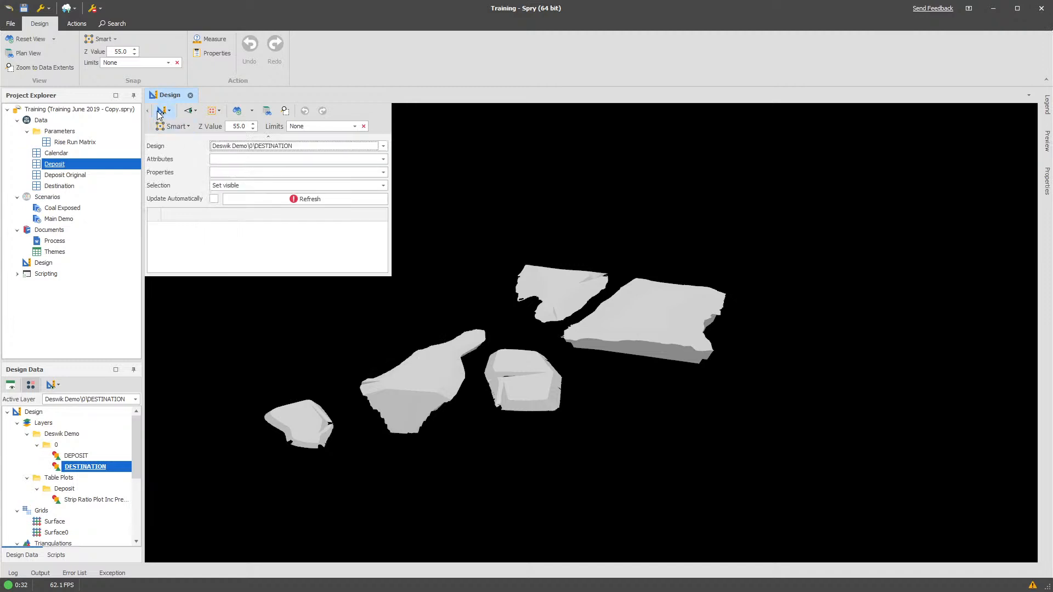
pyautogui.click(148, 113)
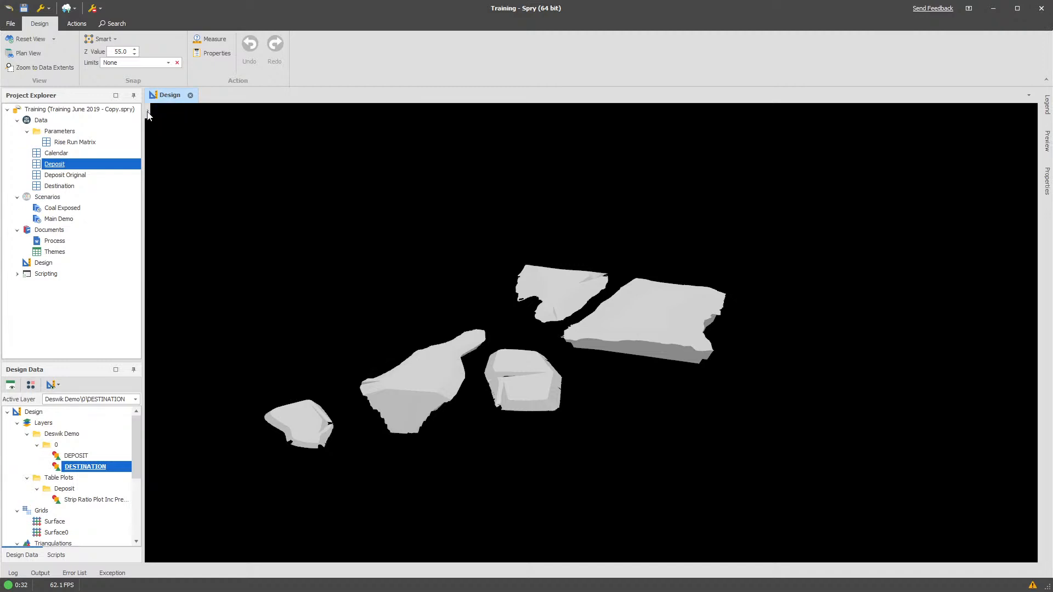
pyautogui.click(148, 115)
pyautogui.click(266, 146)
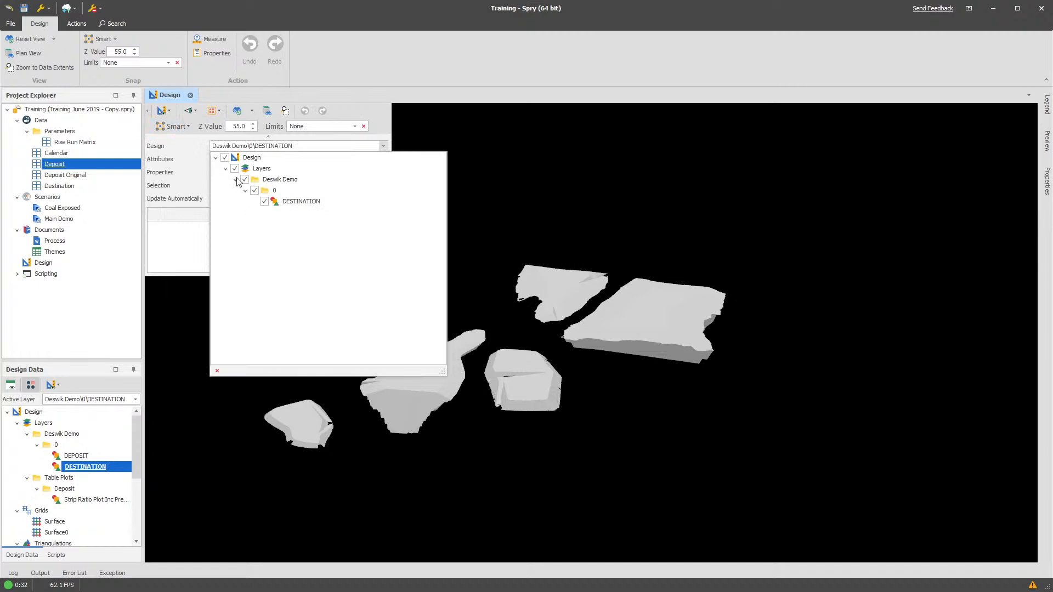
pyautogui.click(172, 167)
# Choose Dump as the attribute to filter by for the DESTINATION layer
pyautogui.click(235, 162)
pyautogui.scroll(-2, 256, 328)
pyautogui.click(234, 346)
pyautogui.click(193, 189)
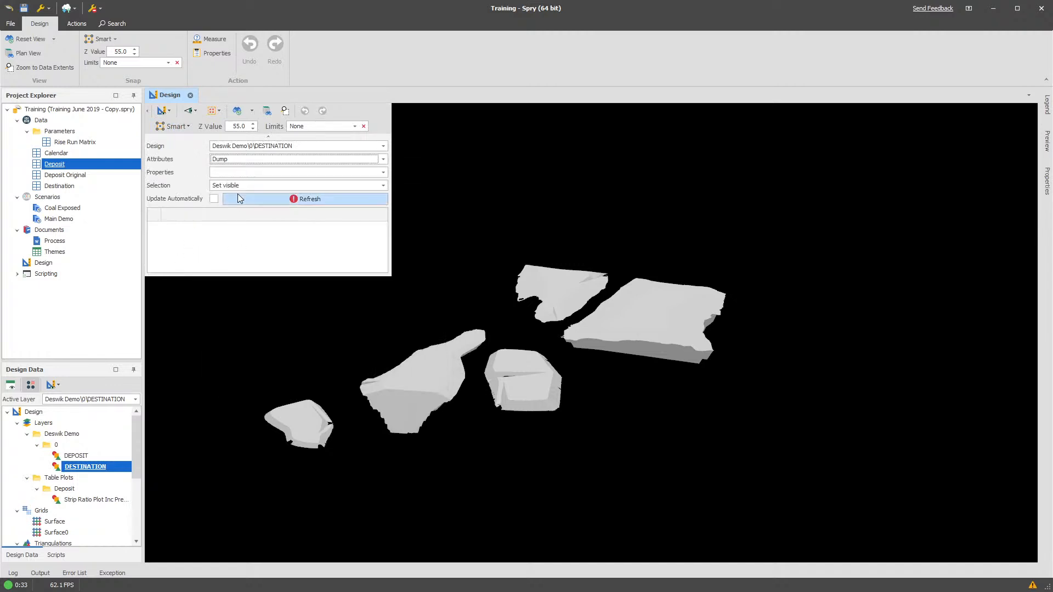
# Add the Miscellaneous Type property to the design filter, refresh the enlarged list and turn on automatic updating
pyautogui.click(245, 173)
pyautogui.click(245, 172)
pyautogui.click(242, 173)
pyautogui.scroll(-10, 293, 354)
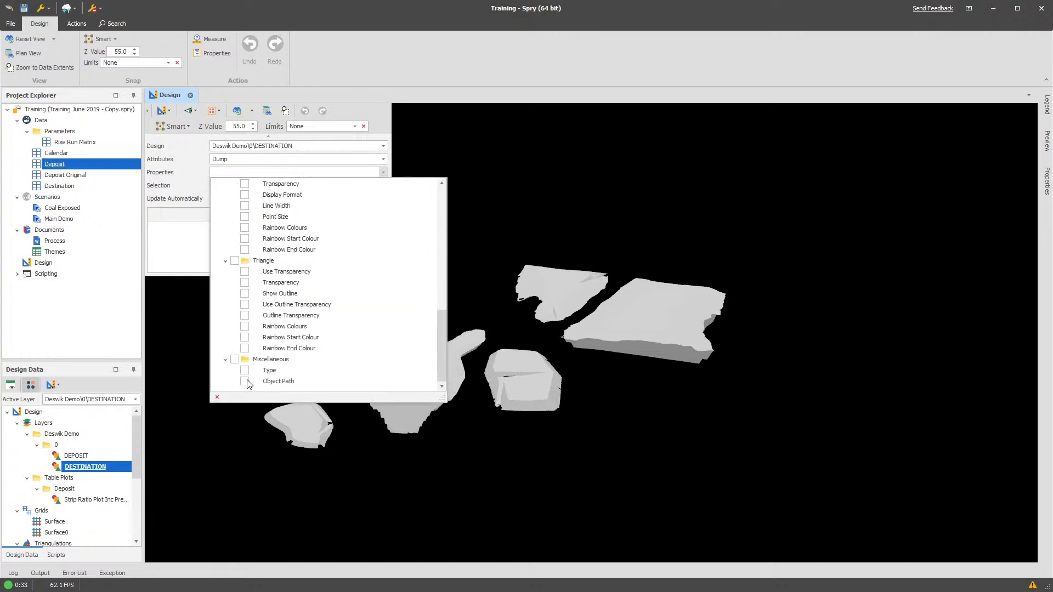
pyautogui.click(244, 370)
pyautogui.click(186, 187)
pyautogui.click(290, 201)
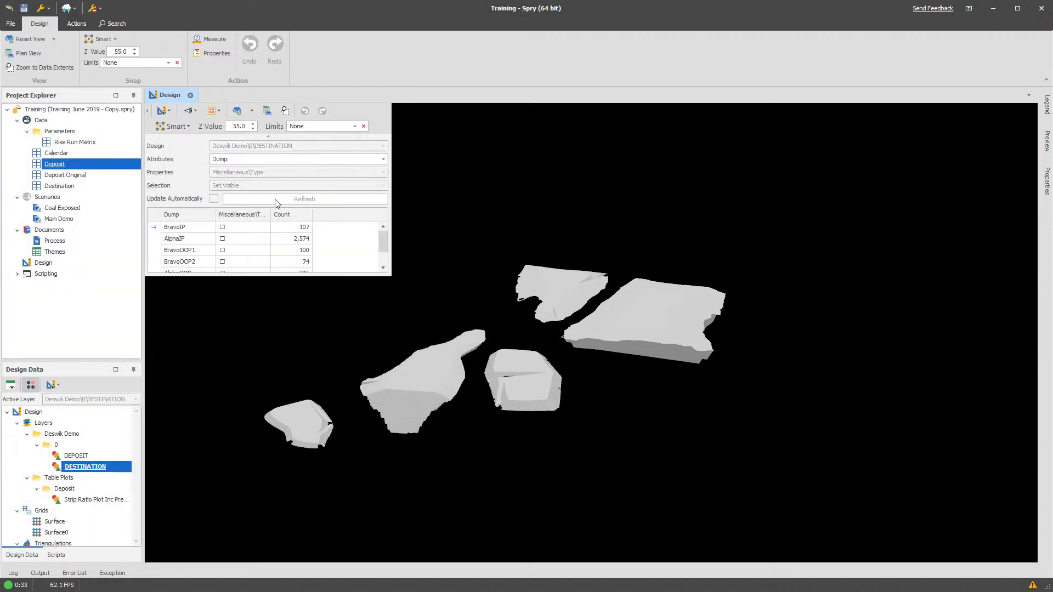
pyautogui.moveTo(390, 276); pyautogui.dragTo(440, 322)
pyautogui.click(214, 198)
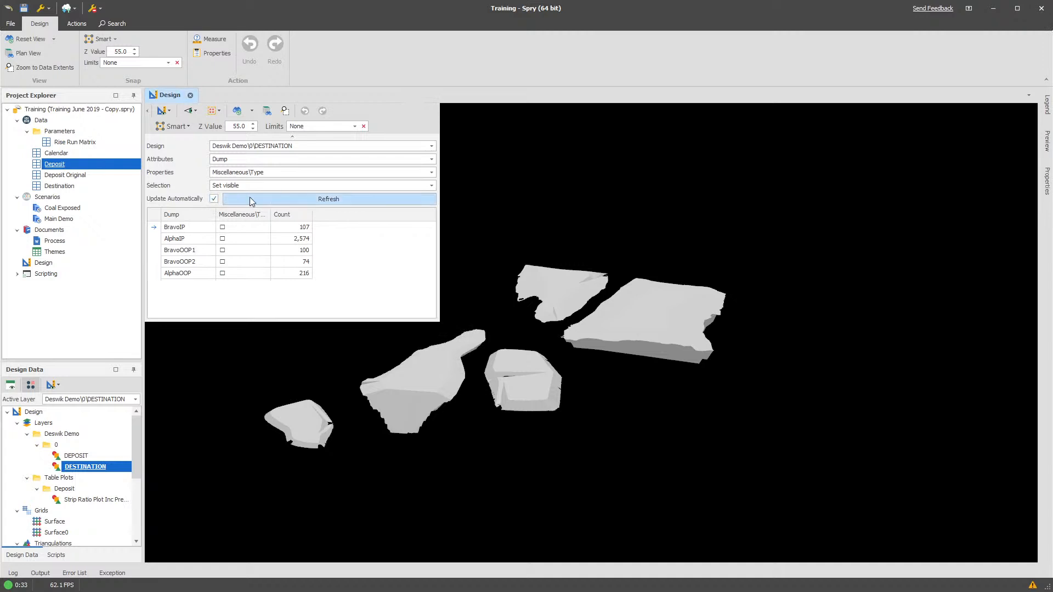
# Examine the DESTINATION solids one dump at a time using the AlphaIP, BravoOOP1, BravoOOP2 and AlphaOOP filter rows
pyautogui.click(193, 239)
pyautogui.click(194, 251)
pyautogui.click(186, 273)
pyautogui.click(190, 263)
pyautogui.click(236, 250)
pyautogui.moveTo(271, 214)
pyautogui.mouseDown()
pyautogui.moveTo(324, 214)
pyautogui.moveTo(255, 214)
pyautogui.mouseUp()
pyautogui.click(193, 239)
pyautogui.click(192, 243)
pyautogui.click(192, 251)
pyautogui.click(190, 272)
pyautogui.click(192, 250)
# Isolate the BravoIP dump solids and recolour them all red
pyautogui.click(196, 230)
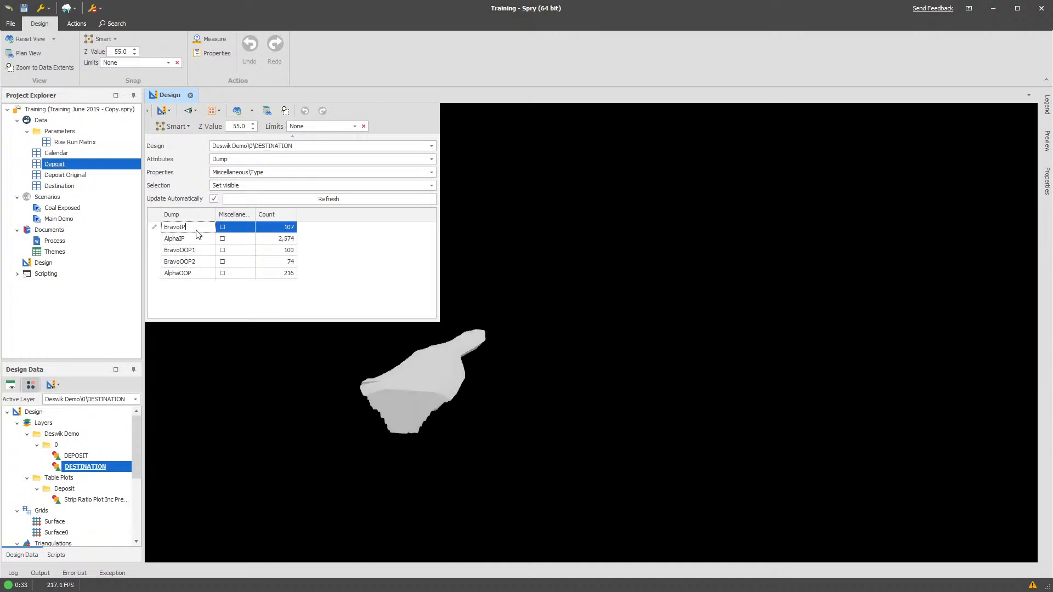
pyautogui.moveTo(577, 499); pyautogui.dragTo(232, 288)
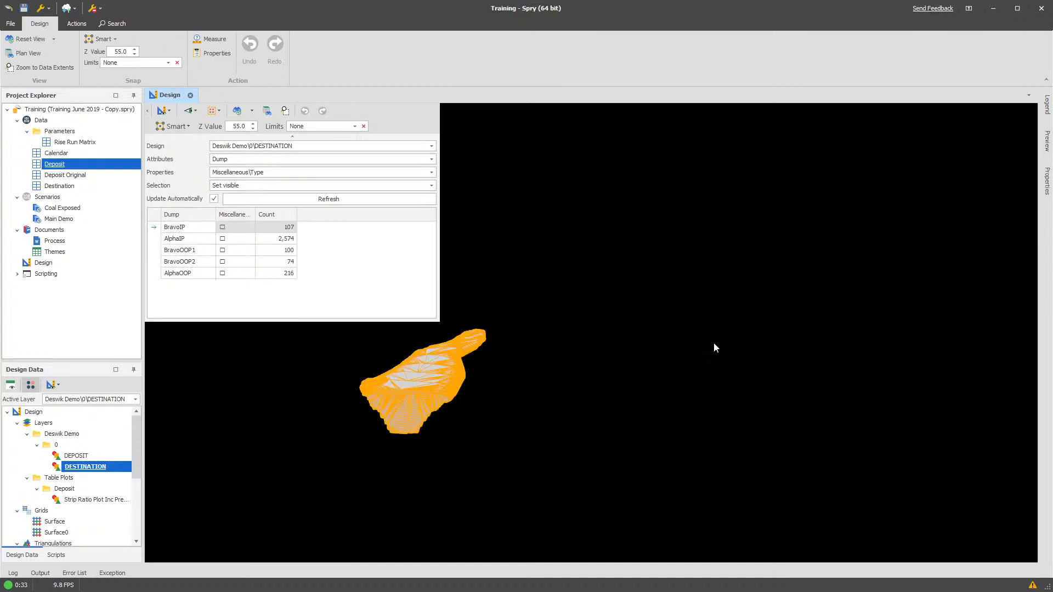
pyautogui.click(1047, 181)
pyautogui.click(735, 513)
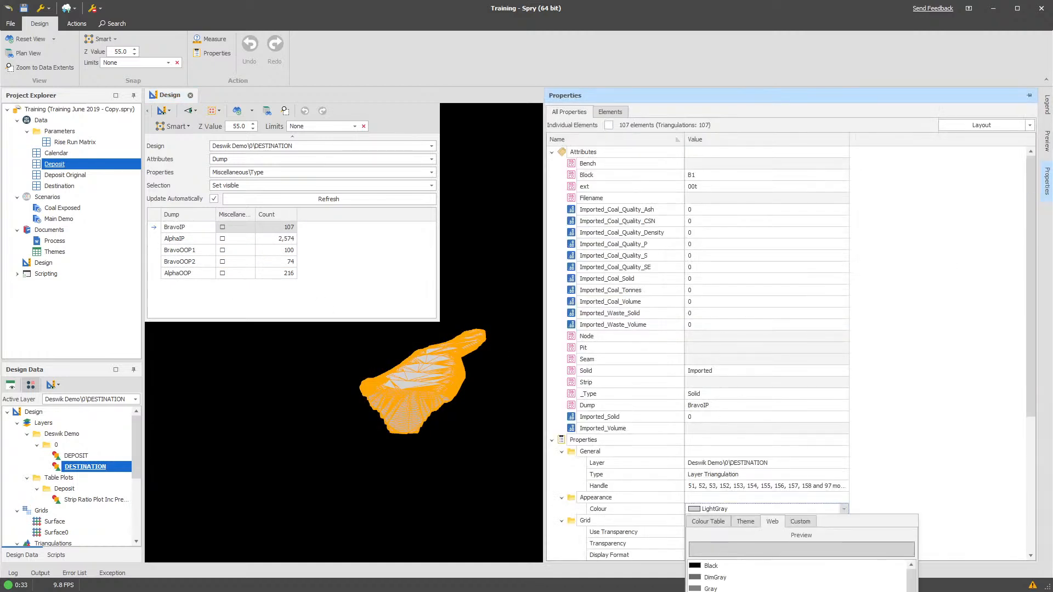
pyautogui.click(713, 591)
pyautogui.click(369, 455)
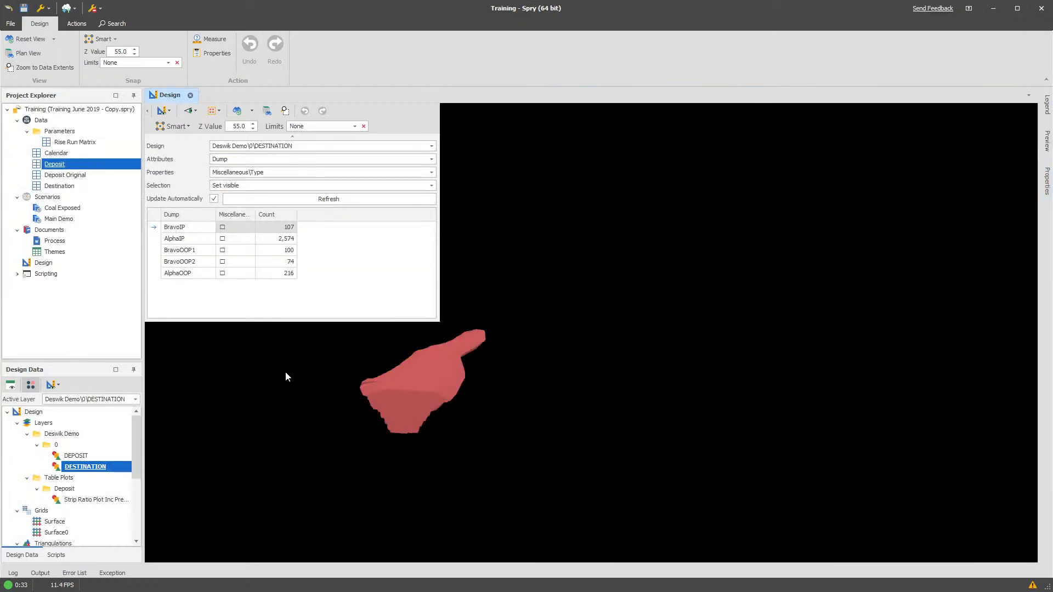
# Step the filter down through the remaining dumps to show only the AlphaOOP solids
pyautogui.press('Down')
pyautogui.press('Down')
pyautogui.press('Down')
pyautogui.press('Down')
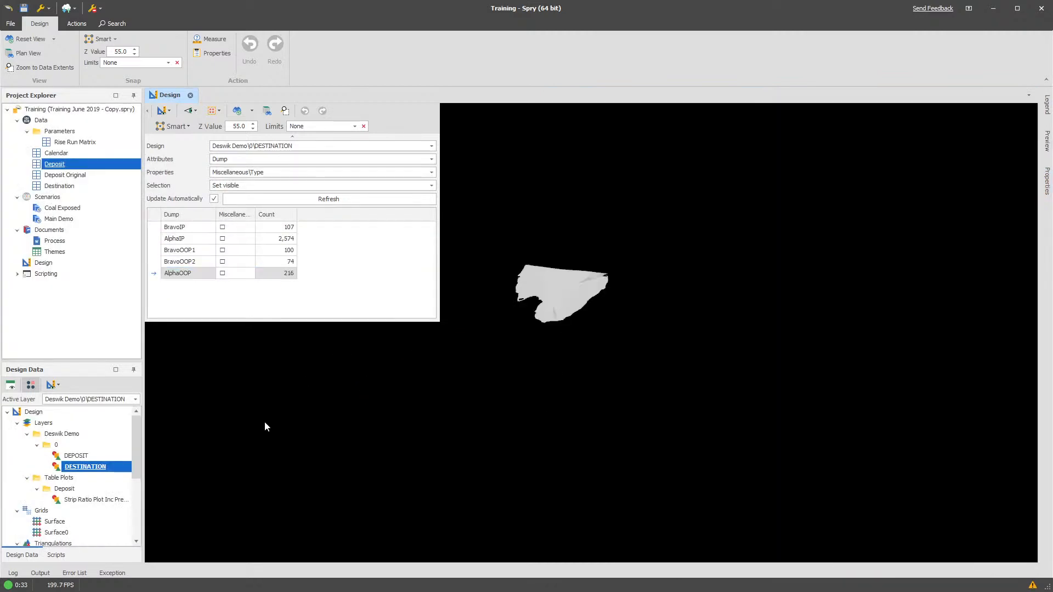
# Unload the DESTINATION layer from the design view and collapse the design command panel
pyautogui.click(239, 173)
pyautogui.click(121, 462)
pyautogui.doubleClick(102, 466)
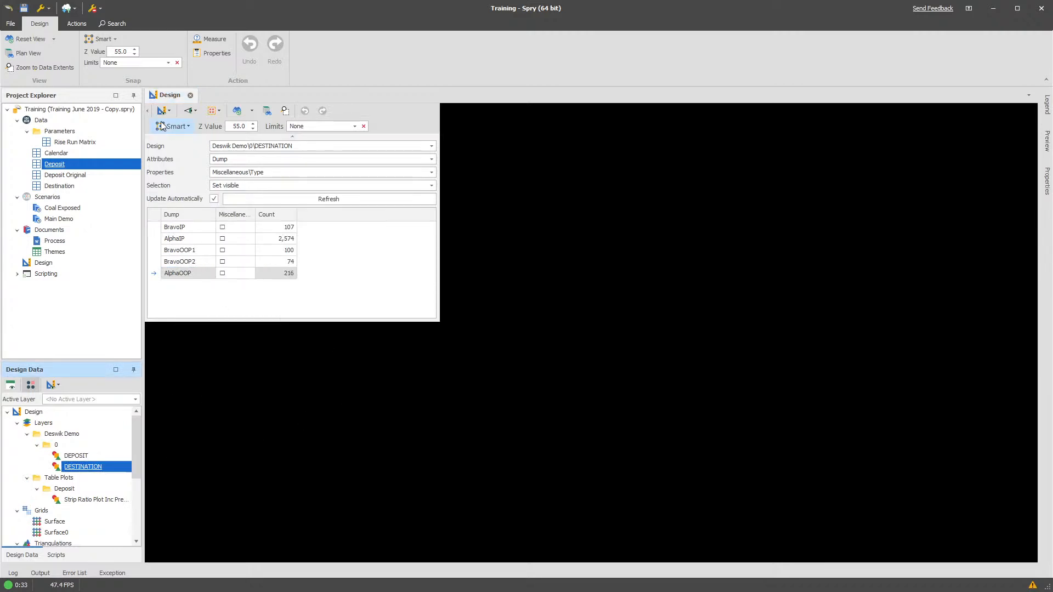
pyautogui.click(241, 137)
pyautogui.click(147, 111)
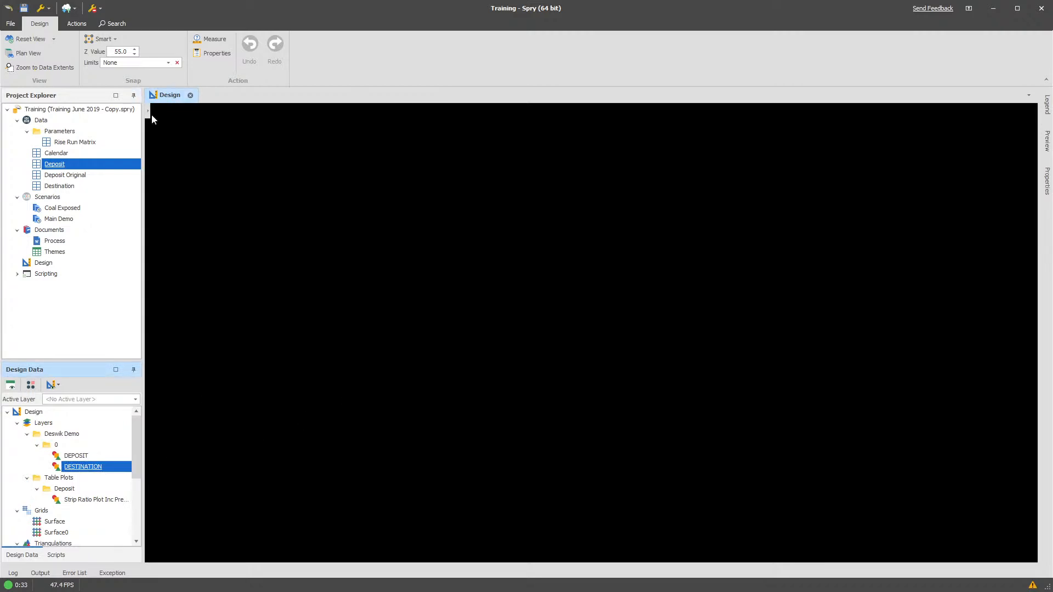
# Load the DEPOSIT layer to examine its solids from several angles, and unload it again
pyautogui.click(95, 457)
pyautogui.doubleClick(94, 457)
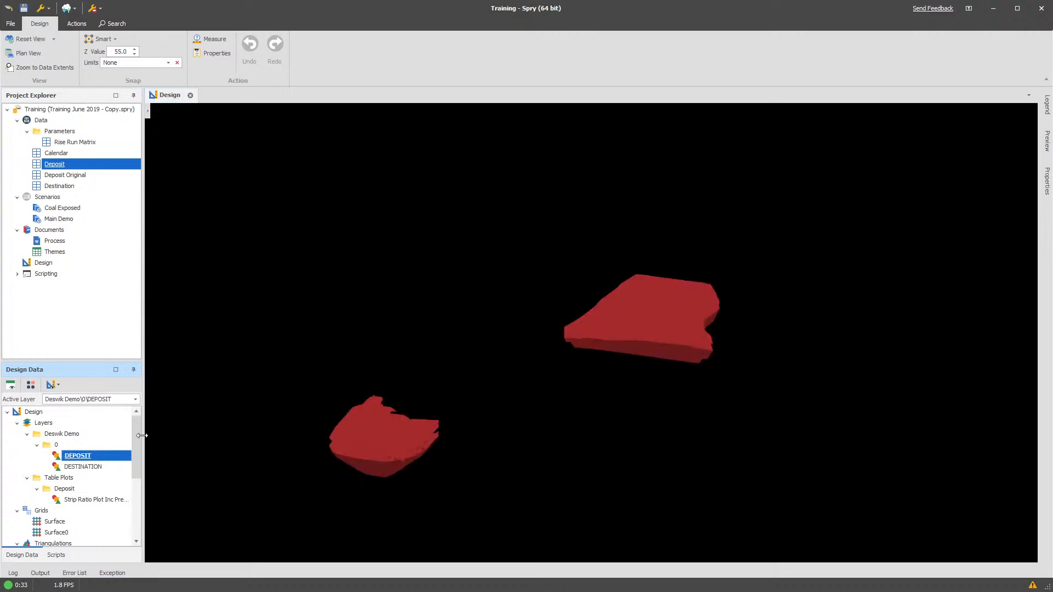
pyautogui.moveTo(704, 362); pyautogui.dragTo(549, 379, button='middle')
pyautogui.scroll(-3, 488, 374)
pyautogui.moveTo(469, 373); pyautogui.dragTo(453, 302, button='middle')
pyautogui.scroll(-2, 717, 273)
pyautogui.doubleClick(94, 455)
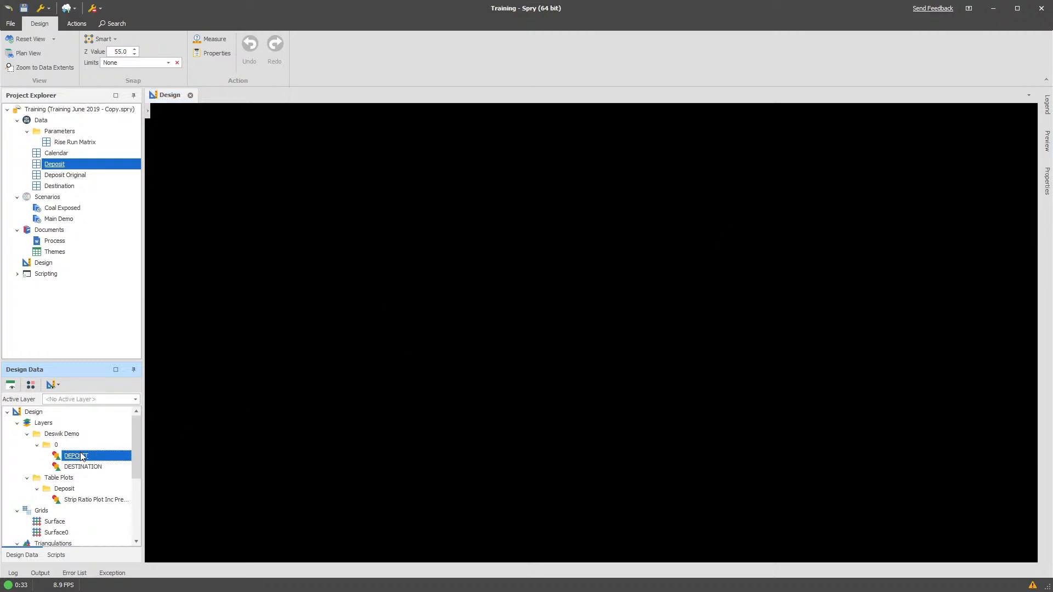
pyautogui.click(92, 467)
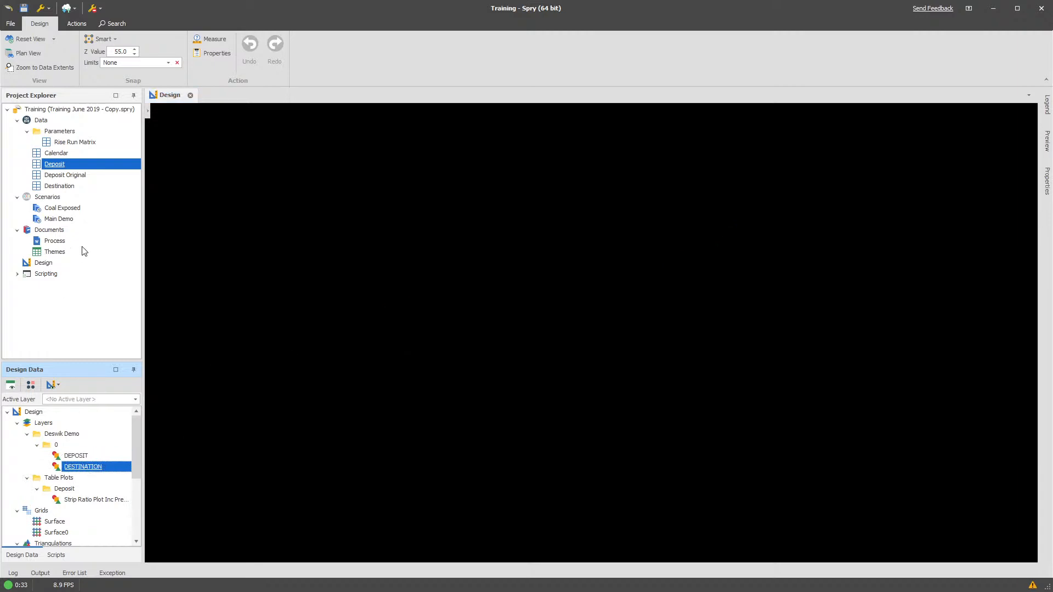
# Open the Deposit table data in a separate pane beside the design view, declining to save the project
pyautogui.rightClick(55, 164)
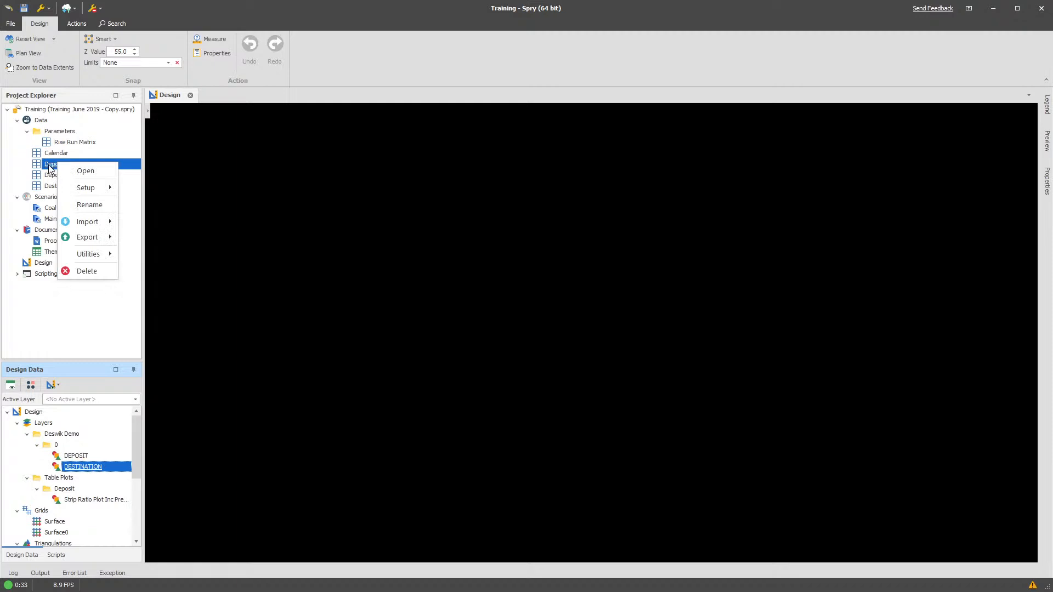
pyautogui.click(53, 168)
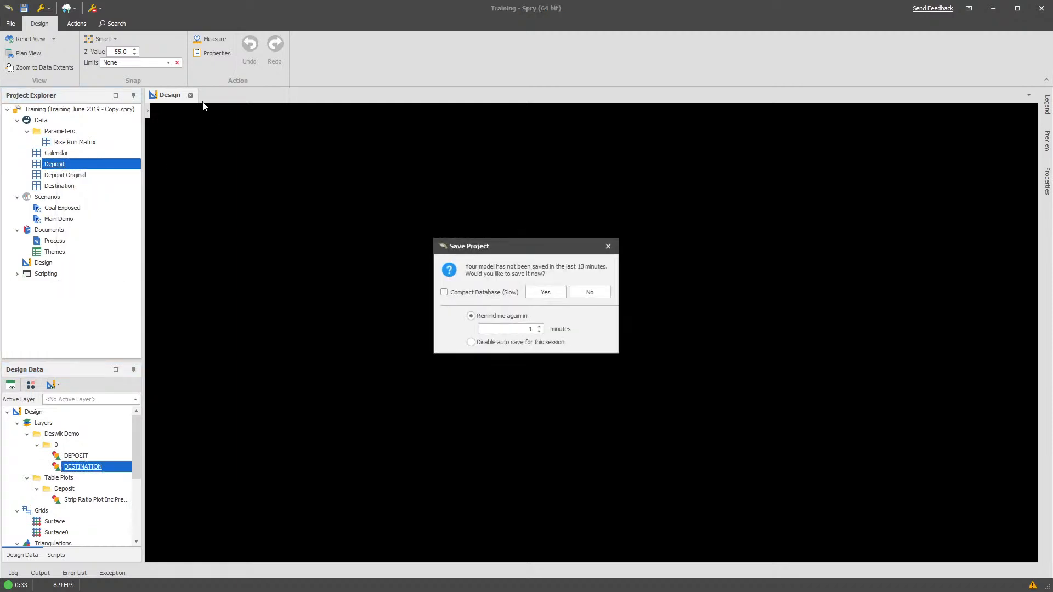
pyautogui.click(583, 293)
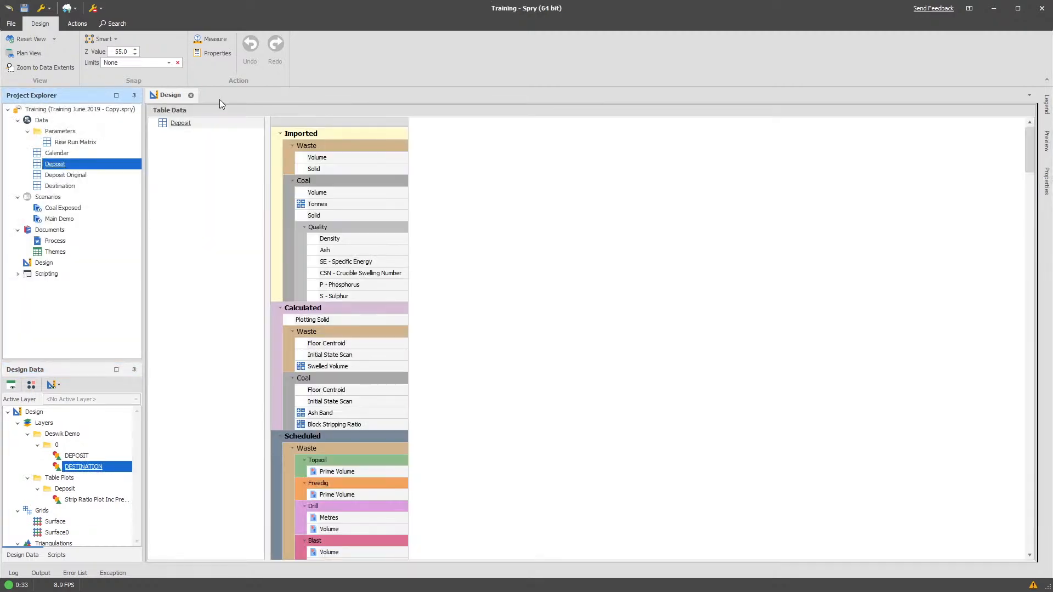
pyautogui.rightClick(225, 94)
pyautogui.click(262, 198)
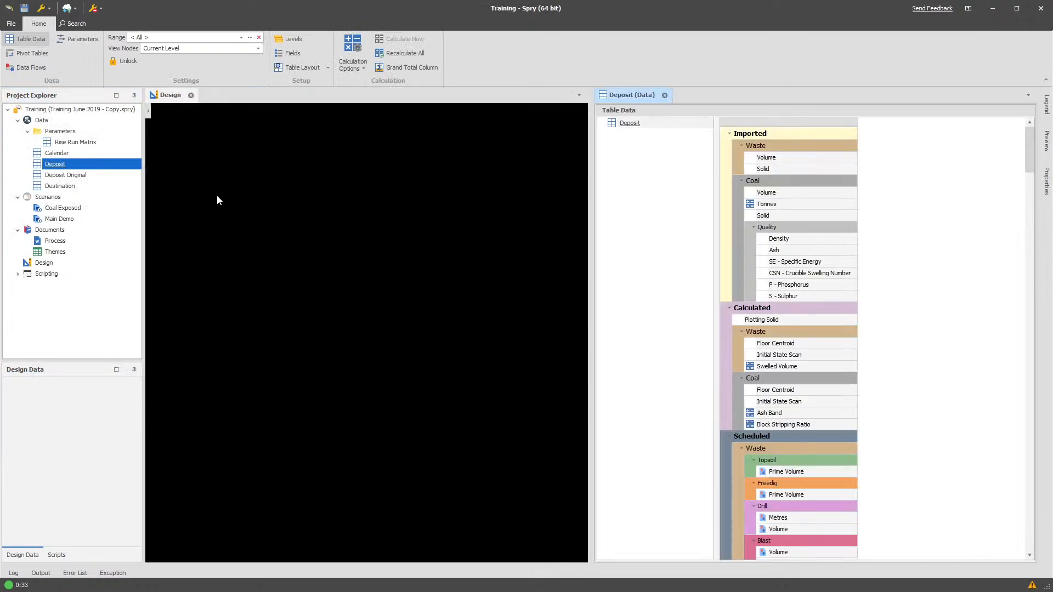
# Load the DEPOSIT layer into the design view as the active layer
pyautogui.click(216, 195)
pyautogui.click(60, 302)
pyautogui.click(79, 458)
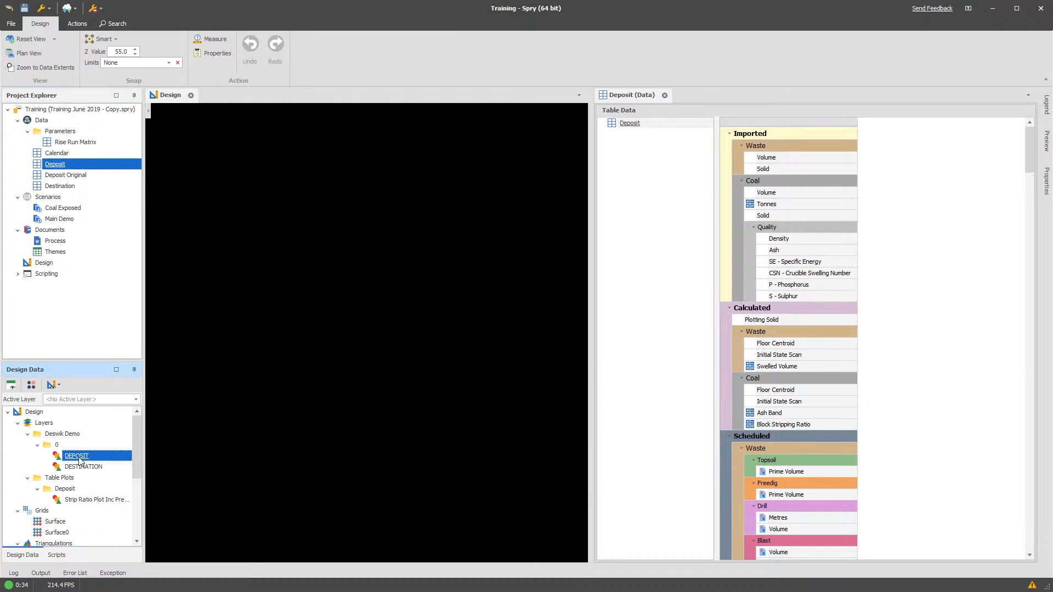
pyautogui.doubleClick(78, 456)
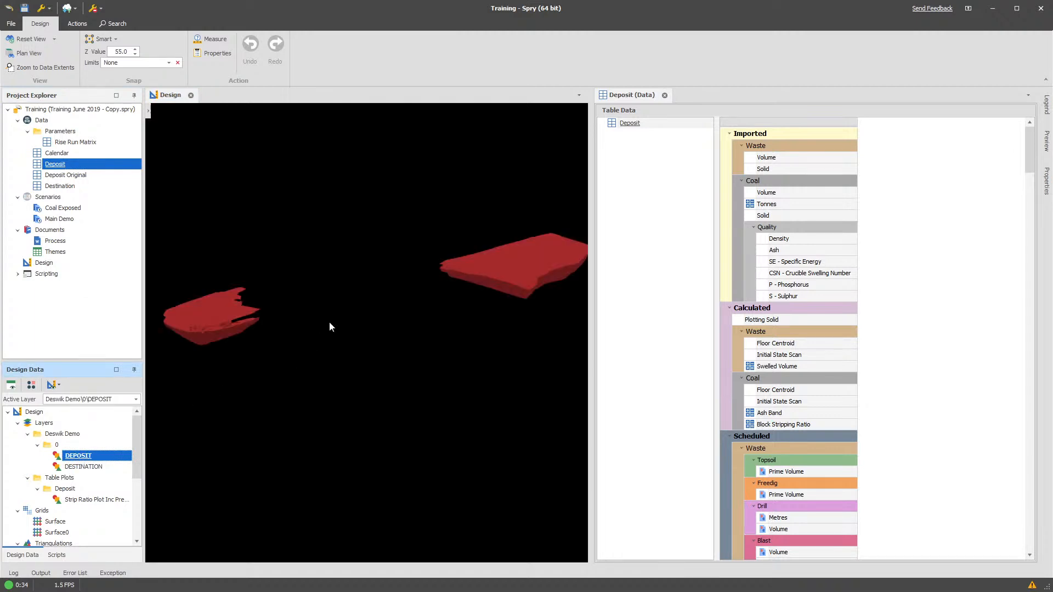
# Inspect the attributes of one solid on the DEPOSIT solid's front face, including its Imported_Waste_Volume and Node
pyautogui.scroll(4, 531, 291)
pyautogui.moveTo(493, 274); pyautogui.dragTo(446, 279, button='middle')
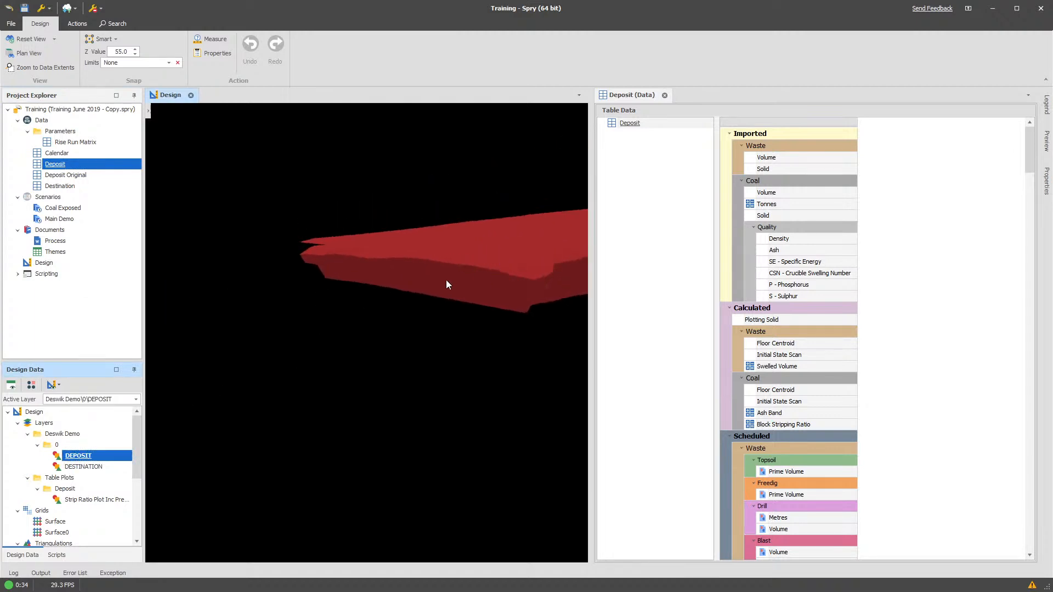
pyautogui.moveTo(1046, 176)
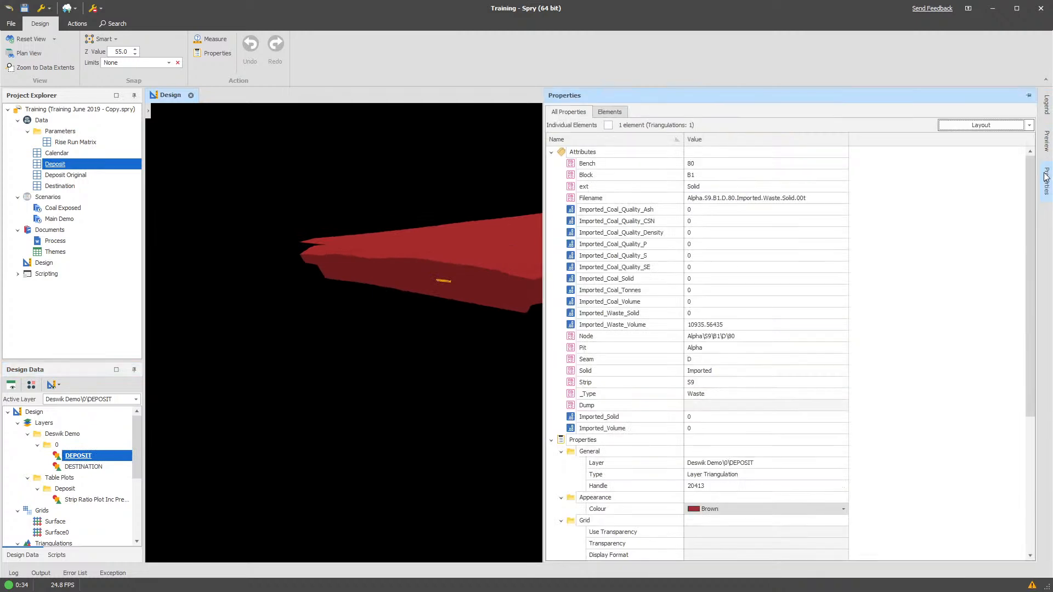
pyautogui.click(710, 328)
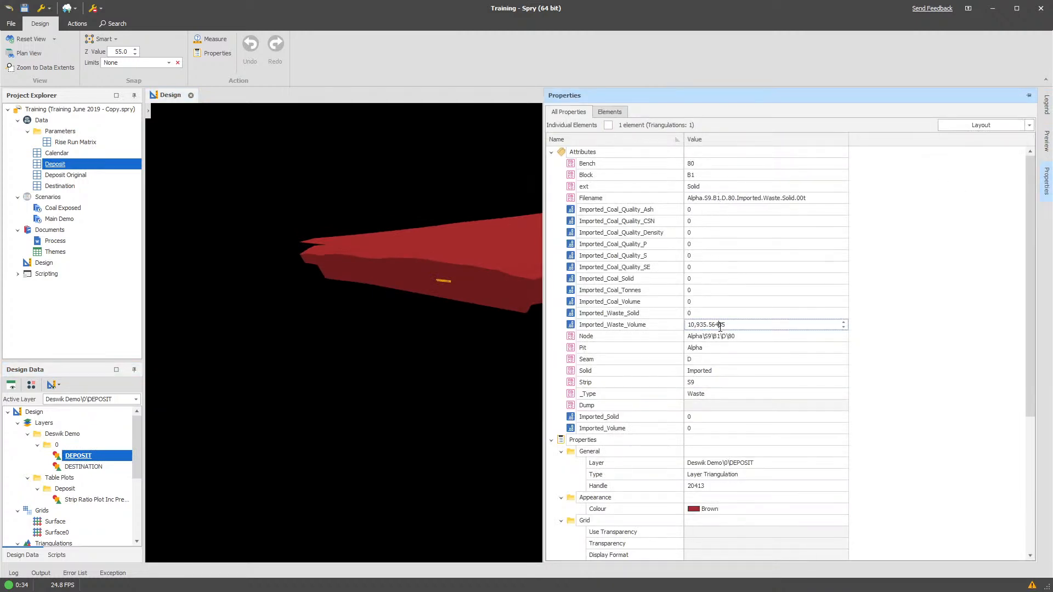
pyautogui.click(732, 338)
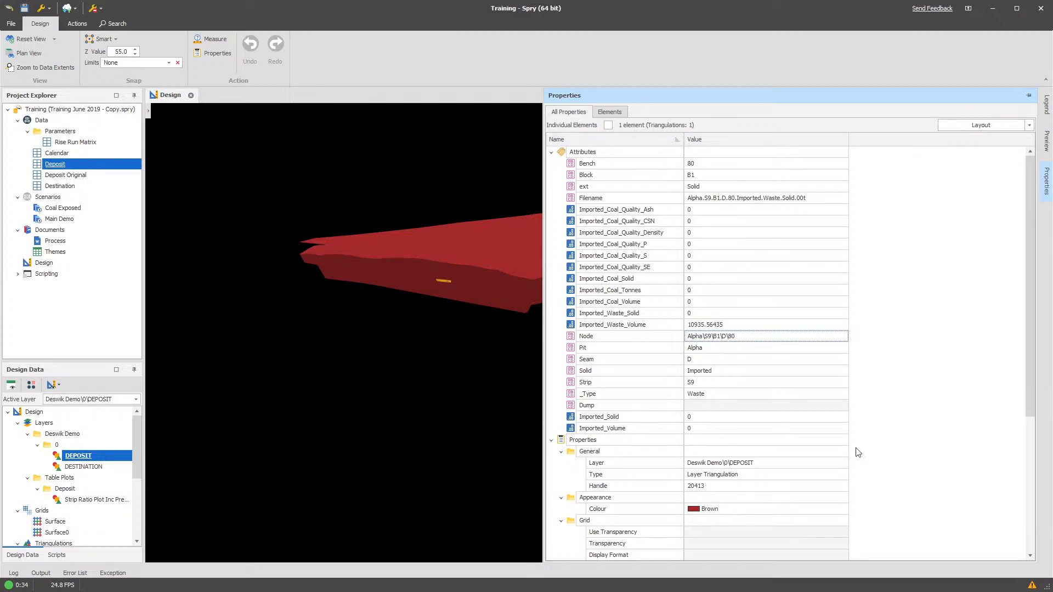
pyautogui.click(1019, 204)
pyautogui.click(449, 178)
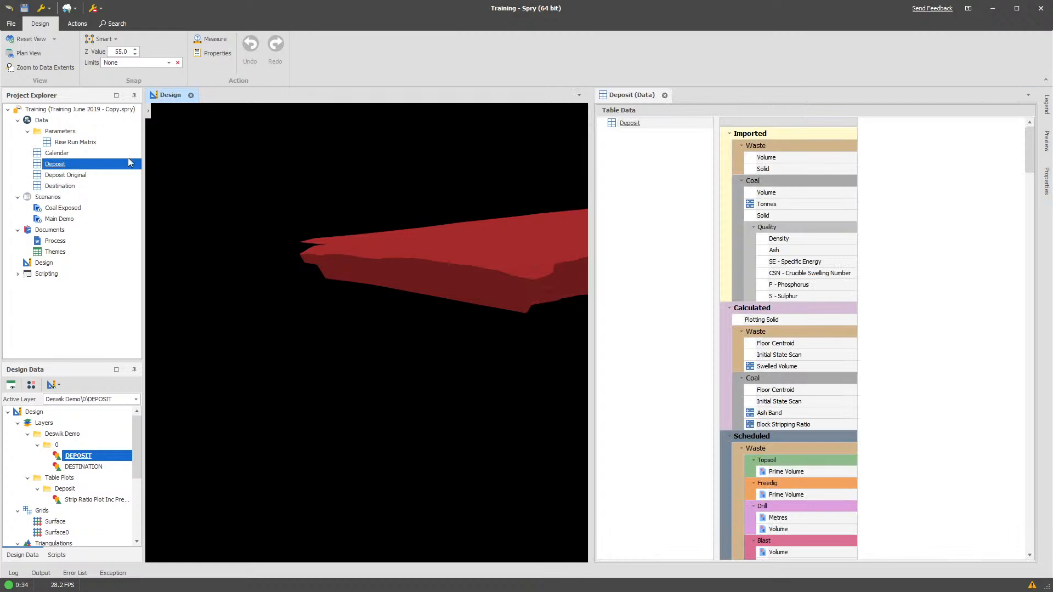
# Start importing solids from design layers into the Deposit table, with only the DEPOSIT layer as the source
pyautogui.rightClick(62, 165)
pyautogui.moveTo(104, 221)
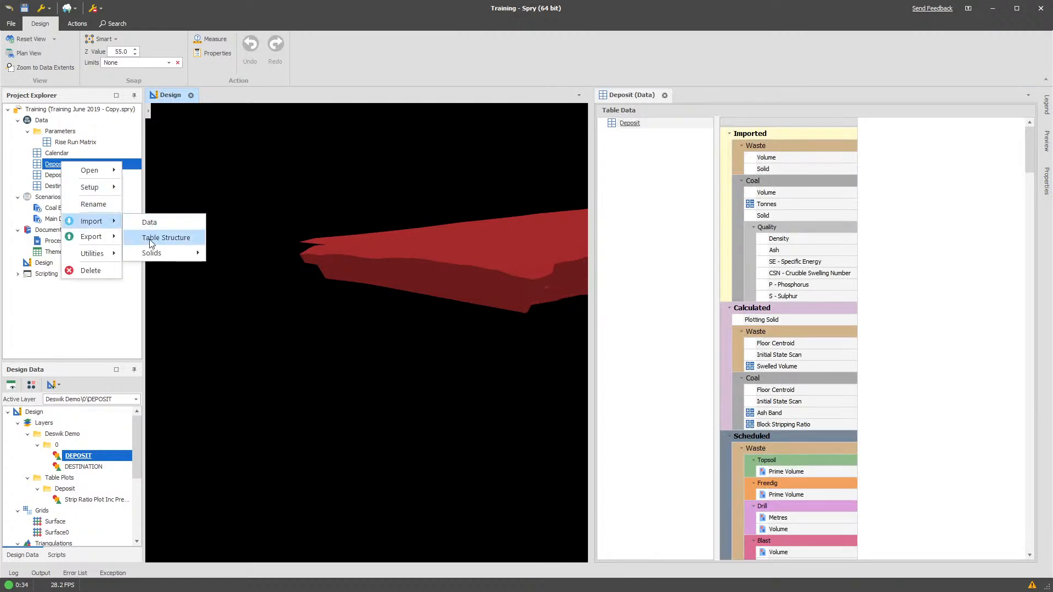
pyautogui.moveTo(163, 254)
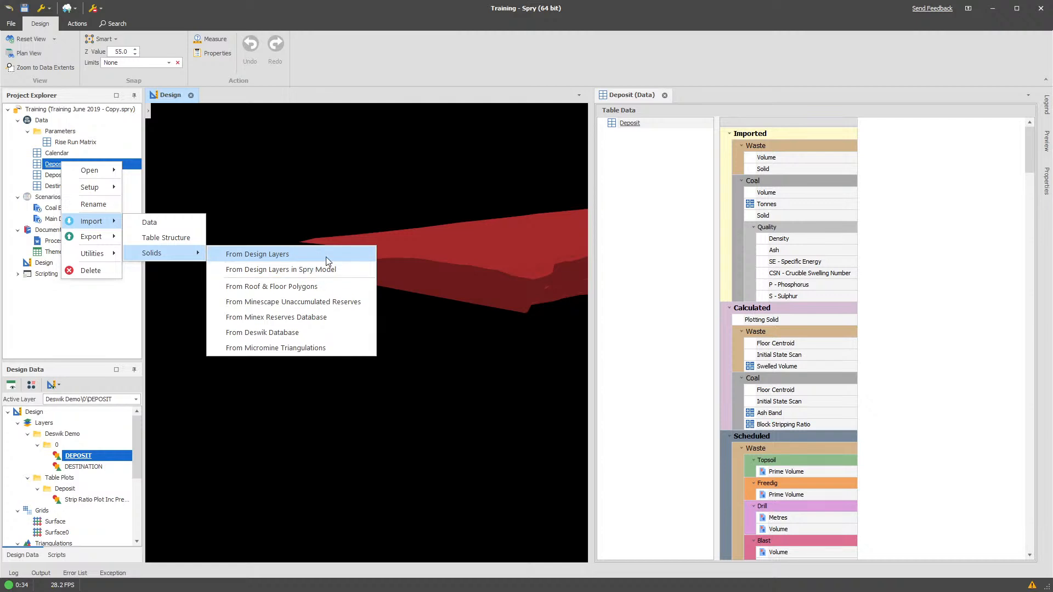
pyautogui.click(264, 255)
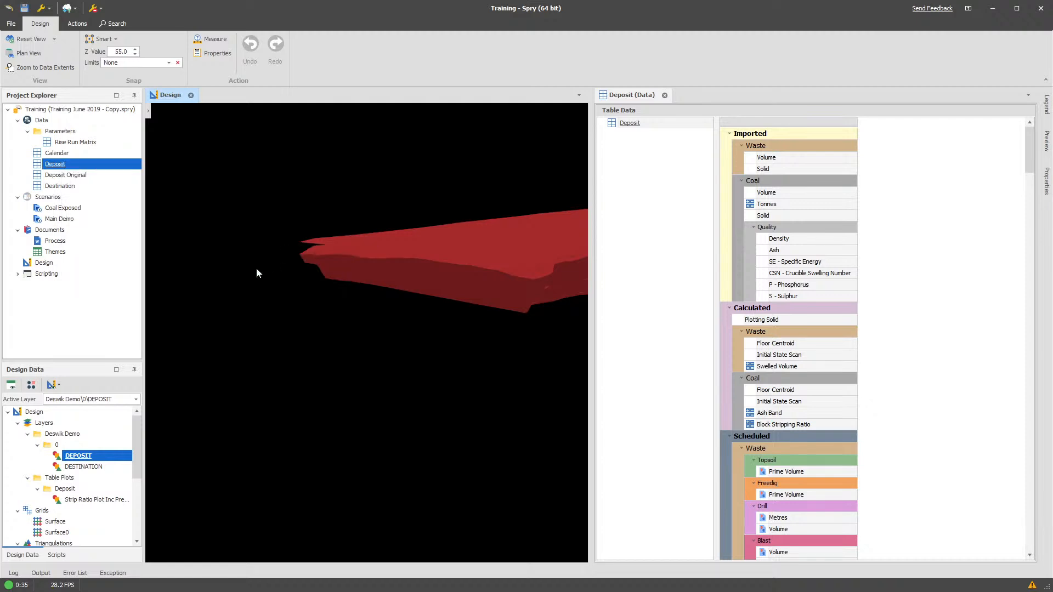
pyautogui.moveTo(379, 100); pyautogui.dragTo(274, 107)
pyautogui.click(198, 205)
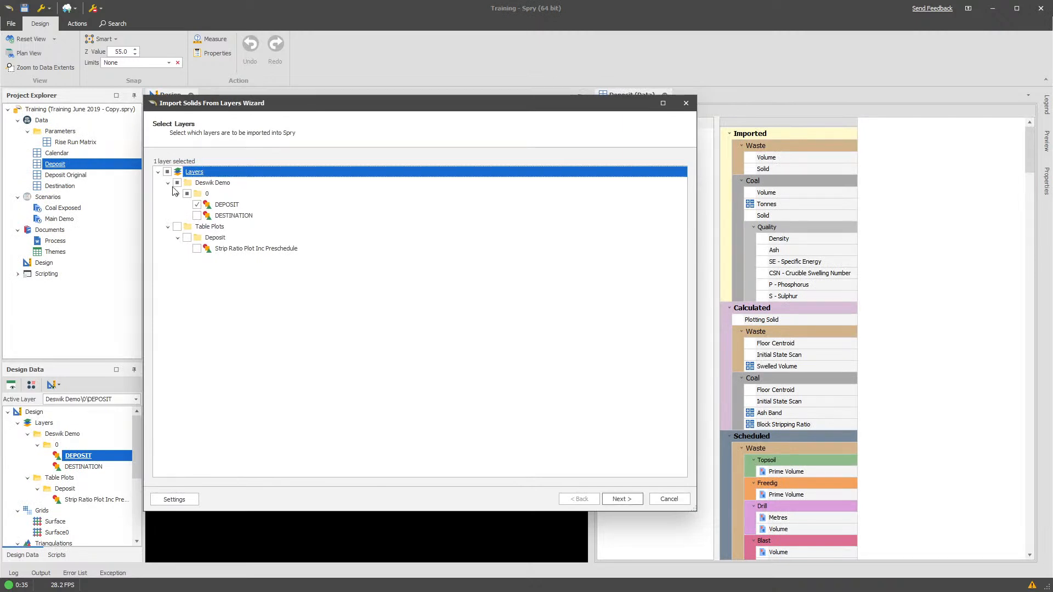
pyautogui.click(226, 205)
pyautogui.click(622, 498)
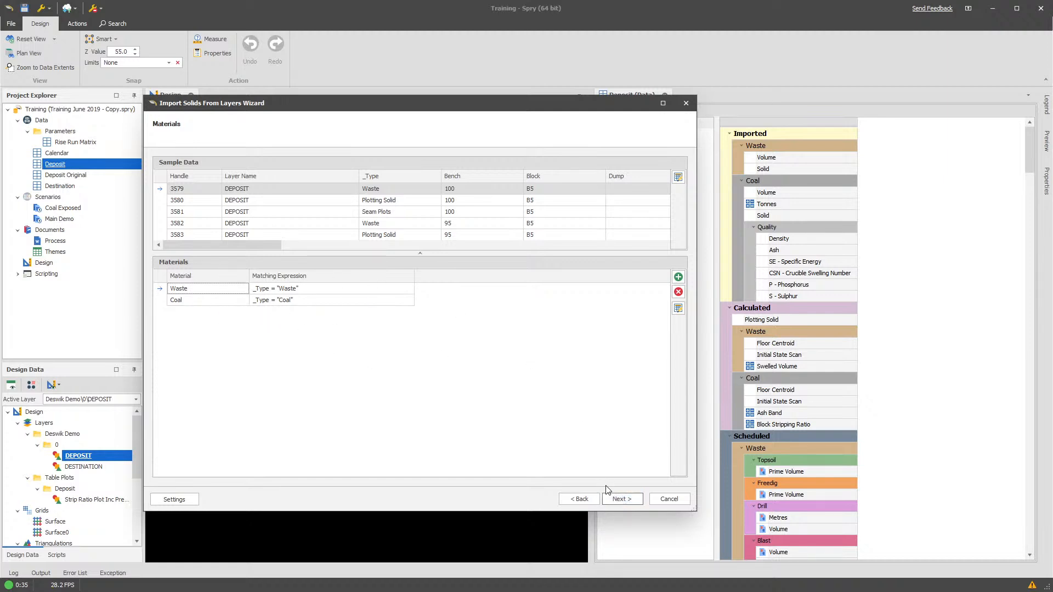
# Run the solids import with the preset Waste and Coal materials, level and field mappings, and Create Nodes enabled
pyautogui.click(620, 500)
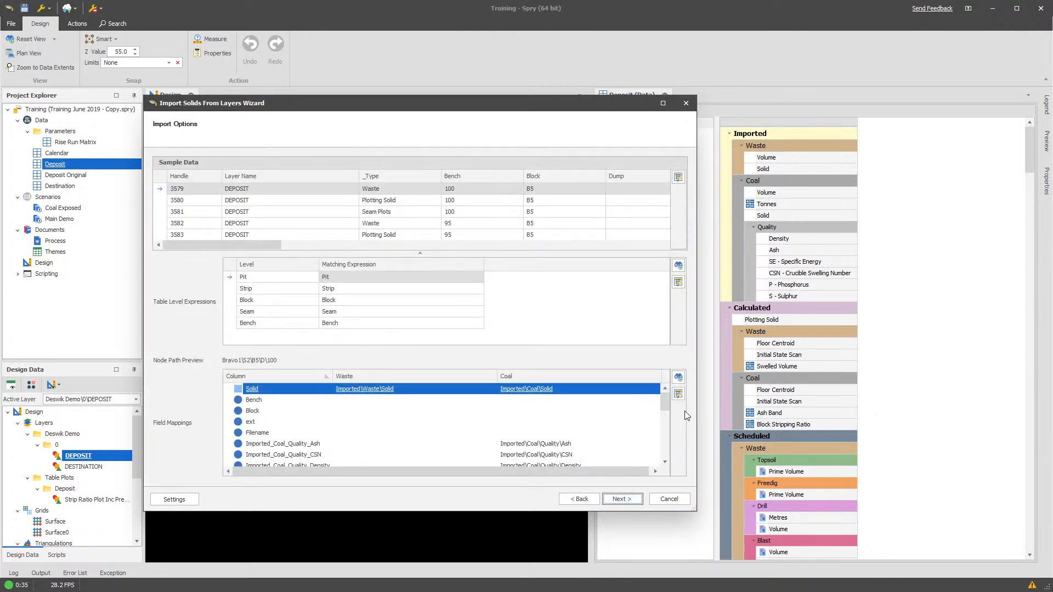
pyautogui.moveTo(668, 404)
pyautogui.mouseDown()
pyautogui.moveTo(667, 447)
pyautogui.moveTo(660, 392)
pyautogui.mouseUp()
pyautogui.click(626, 497)
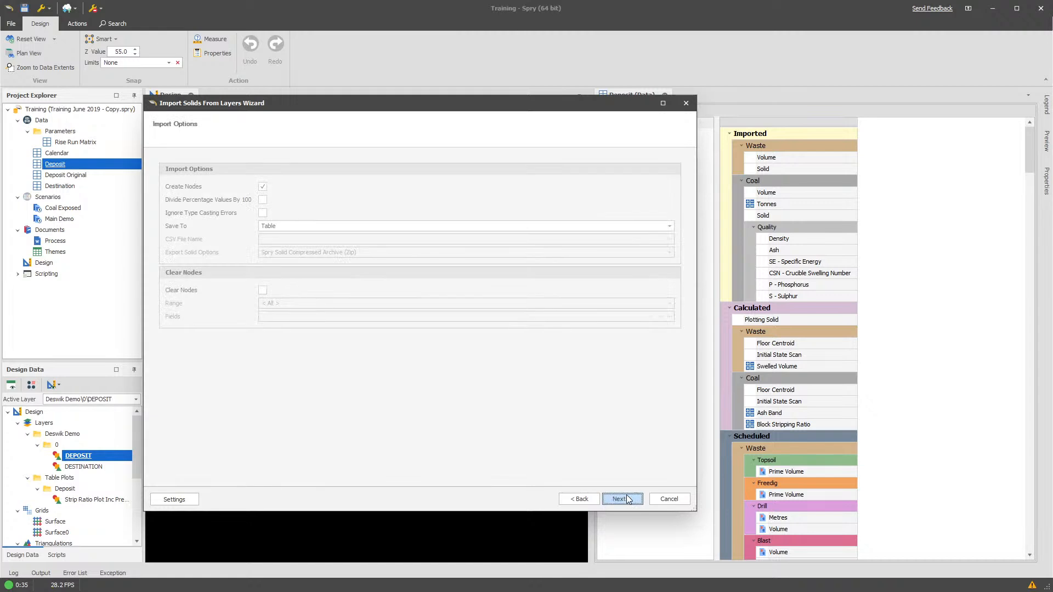
pyautogui.click(621, 500)
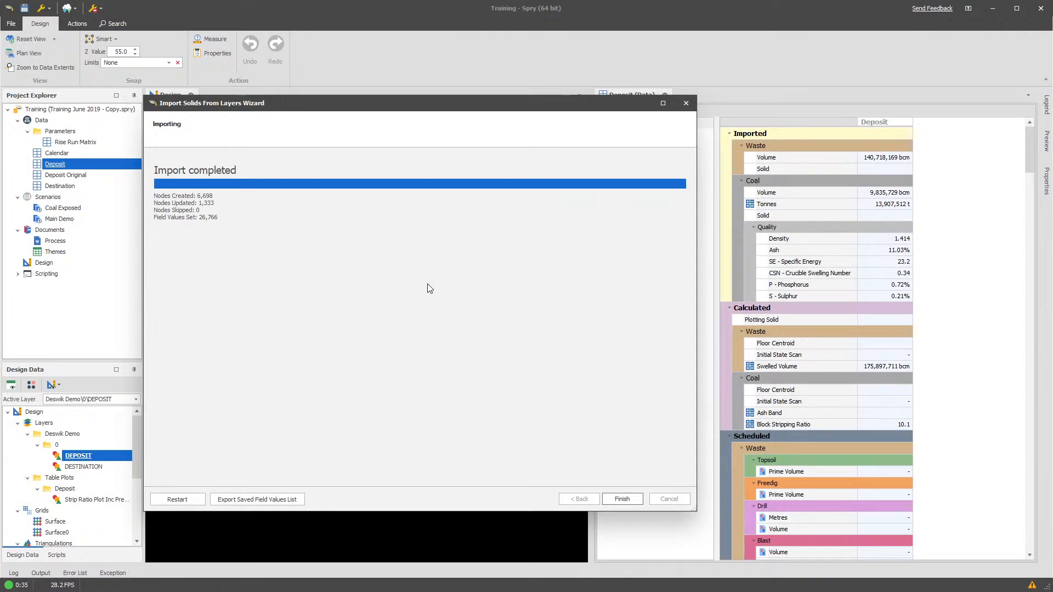
pyautogui.click(615, 495)
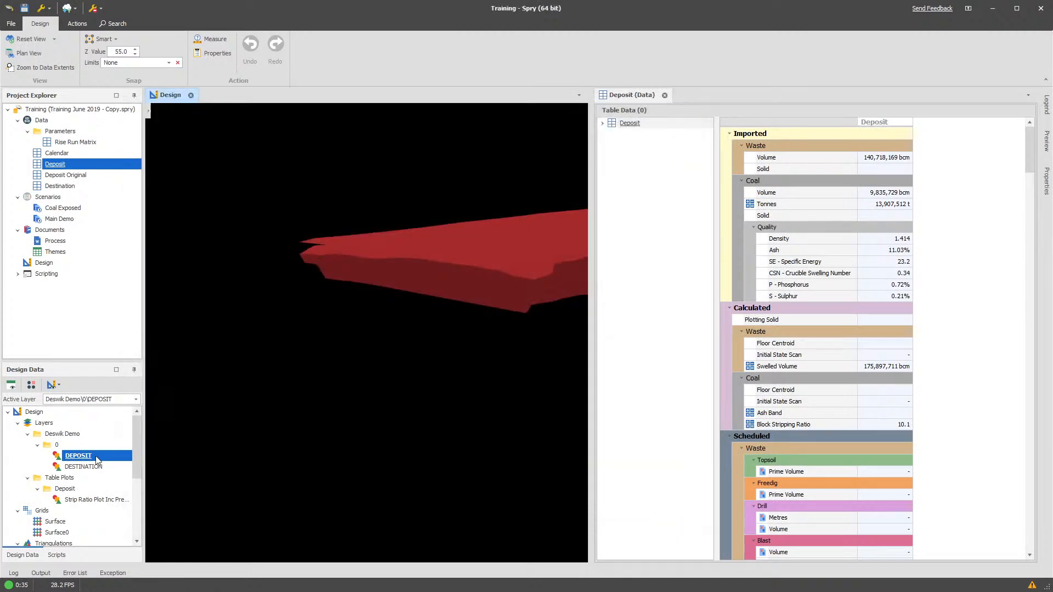
# Check the imported Waste Volume in the Deposit table and save the project
pyautogui.click(874, 157)
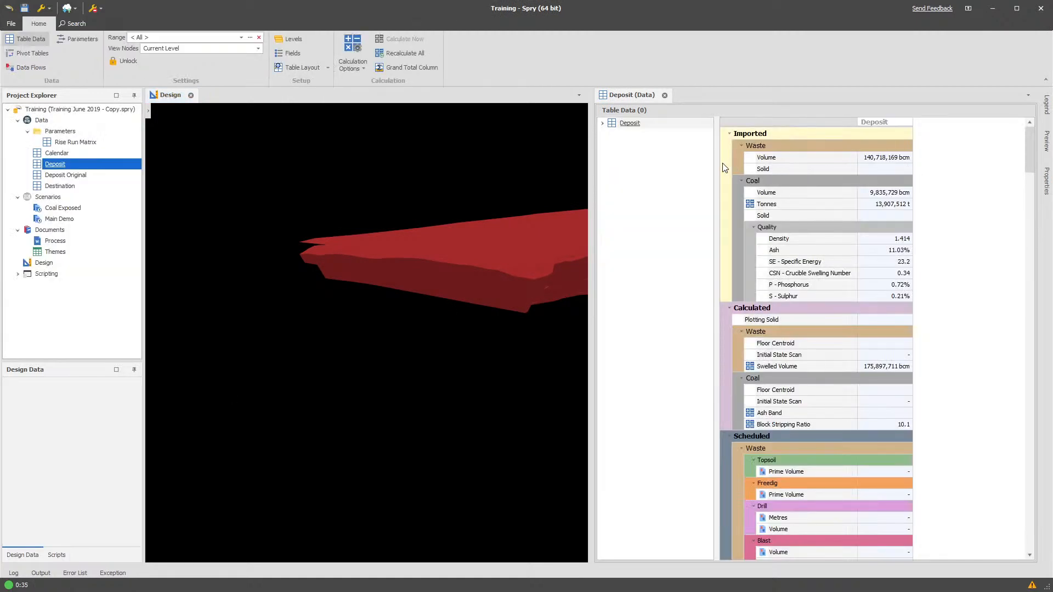
pyautogui.click(449, 262)
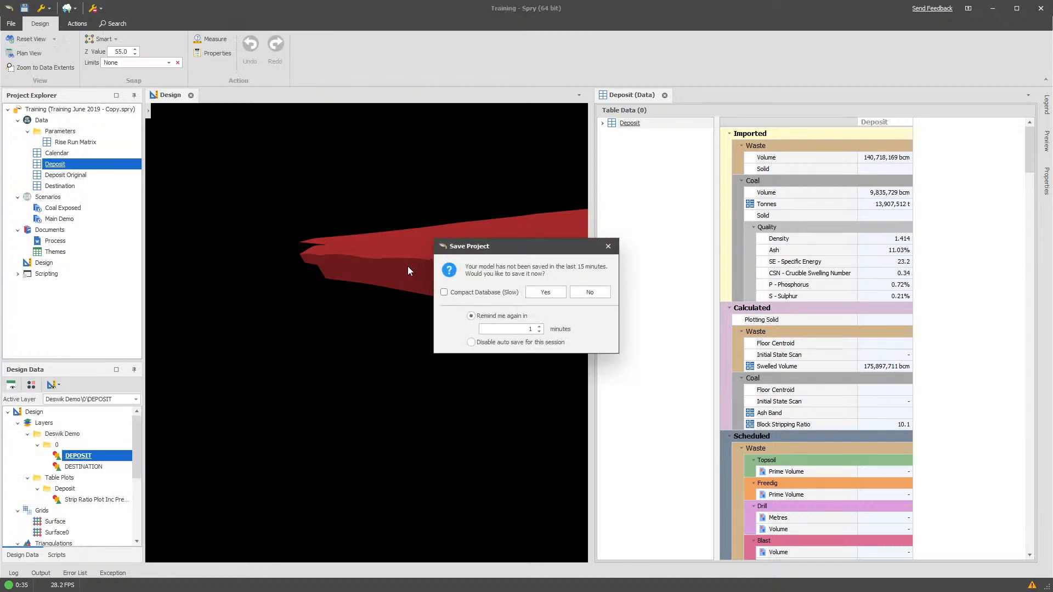
pyautogui.click(545, 292)
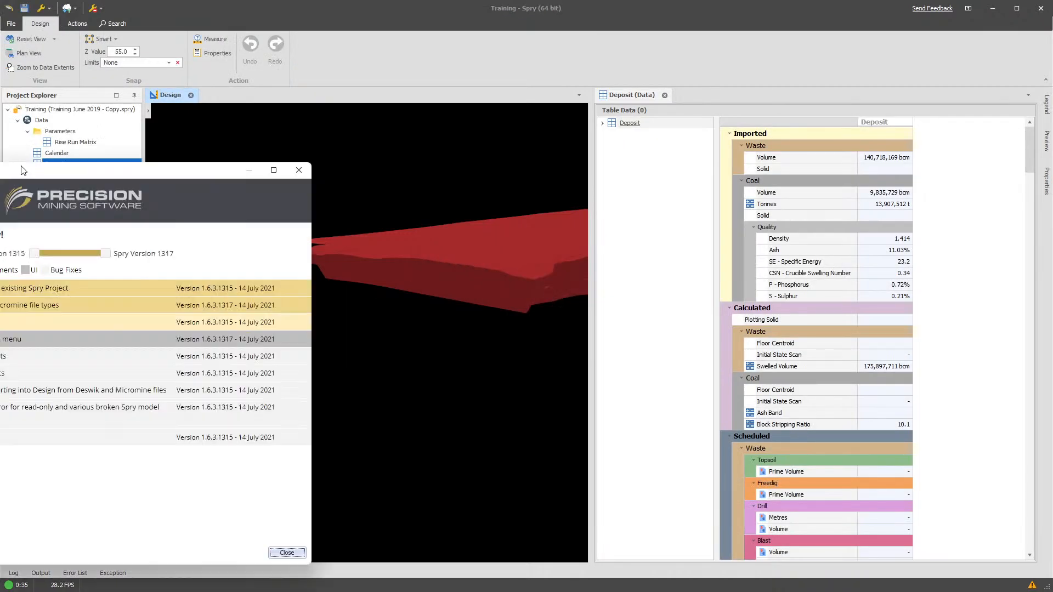
# Review the update notes on the extra Design Command Panel filters and the Design Recent button, and close them
pyautogui.moveTo(310, 262); pyautogui.dragTo(484, 262)
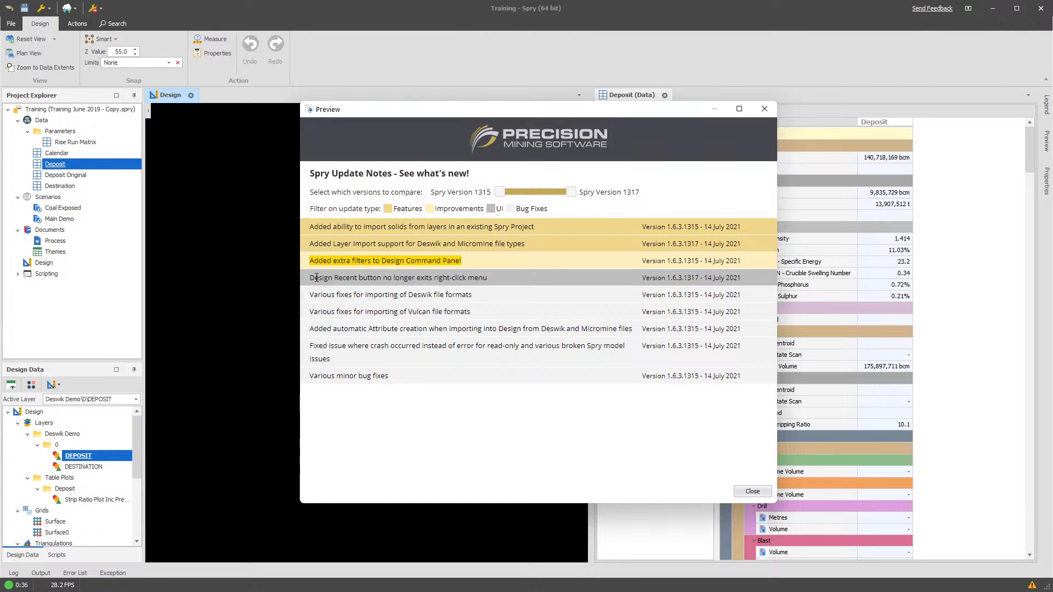
pyautogui.moveTo(310, 278); pyautogui.dragTo(488, 279)
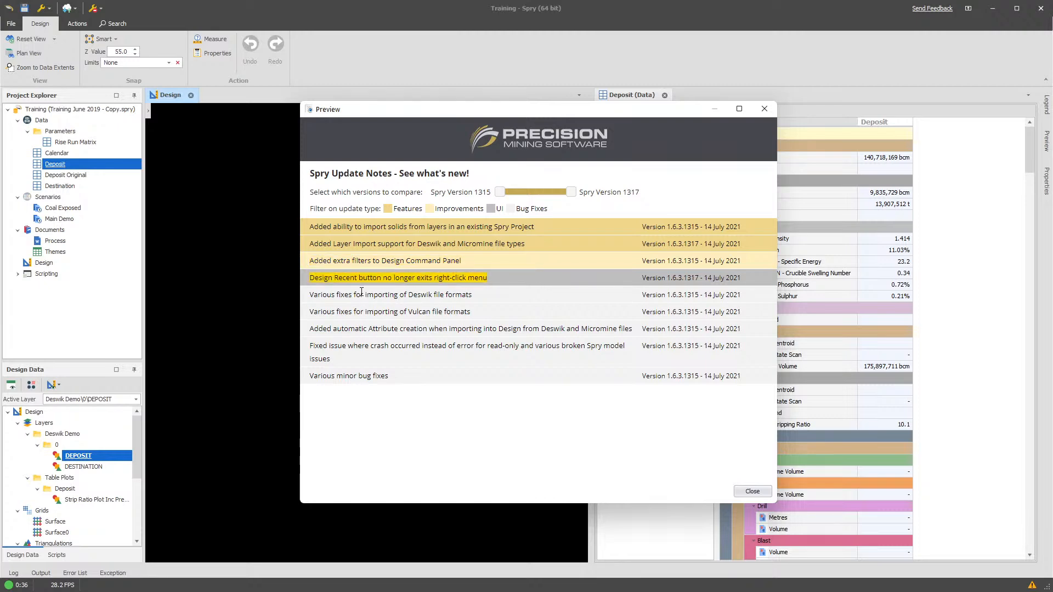
pyautogui.click(742, 490)
pyautogui.moveTo(384, 351); pyautogui.dragTo(475, 373, button='middle')
pyautogui.scroll(-1, 430, 340)
pyautogui.moveTo(462, 323); pyautogui.dragTo(401, 333, button='middle')
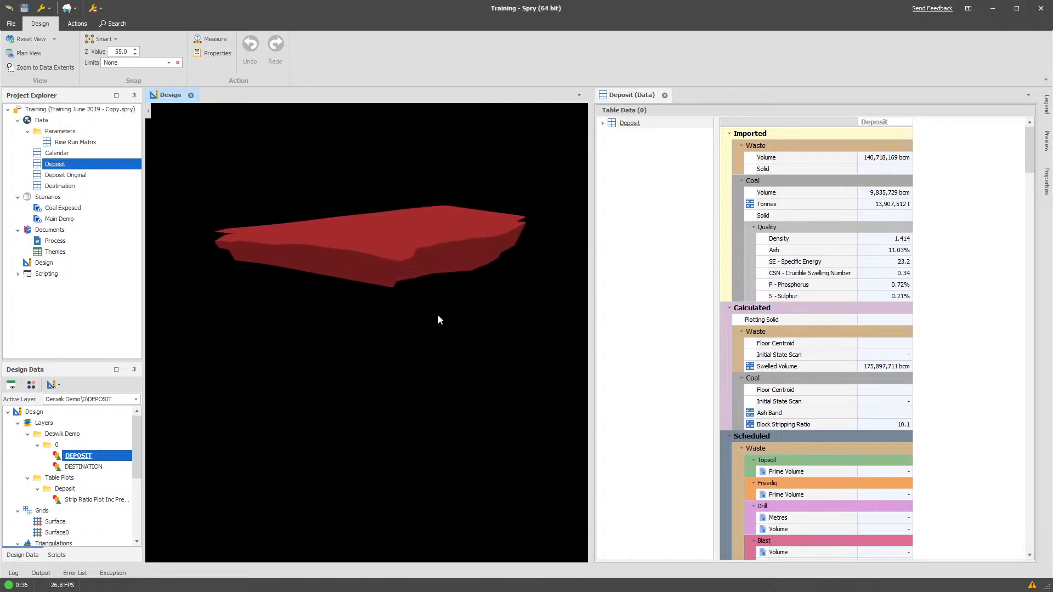